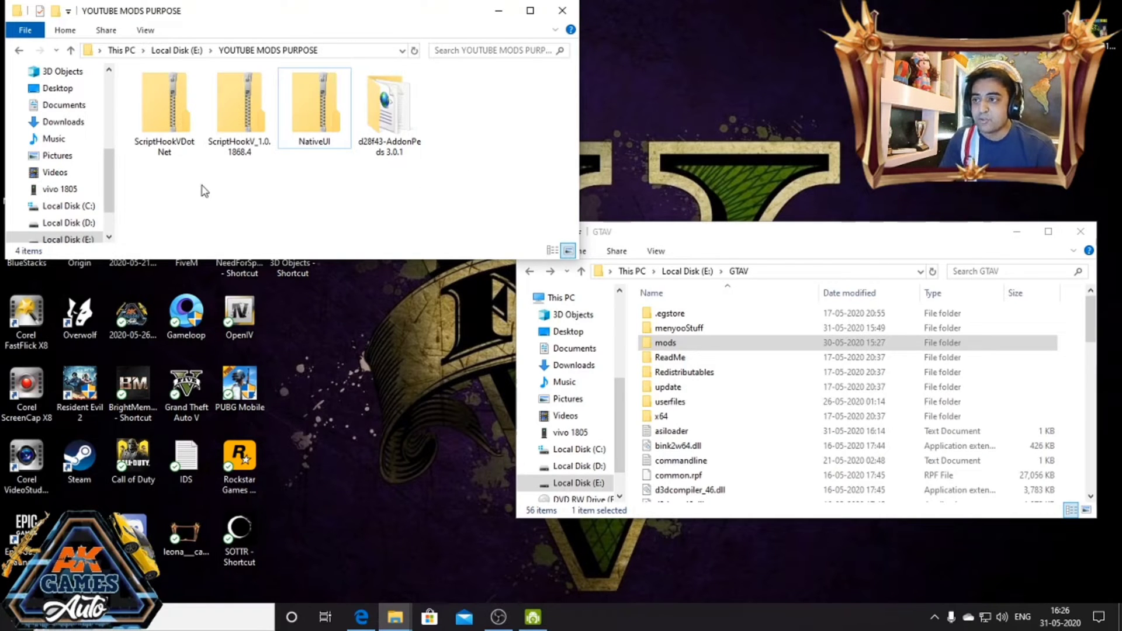
# - Copy all files from the ScriptHookVDotNet archive into the GTAV folder, replacing the files with the same names
pyautogui.doubleClick(185, 139)
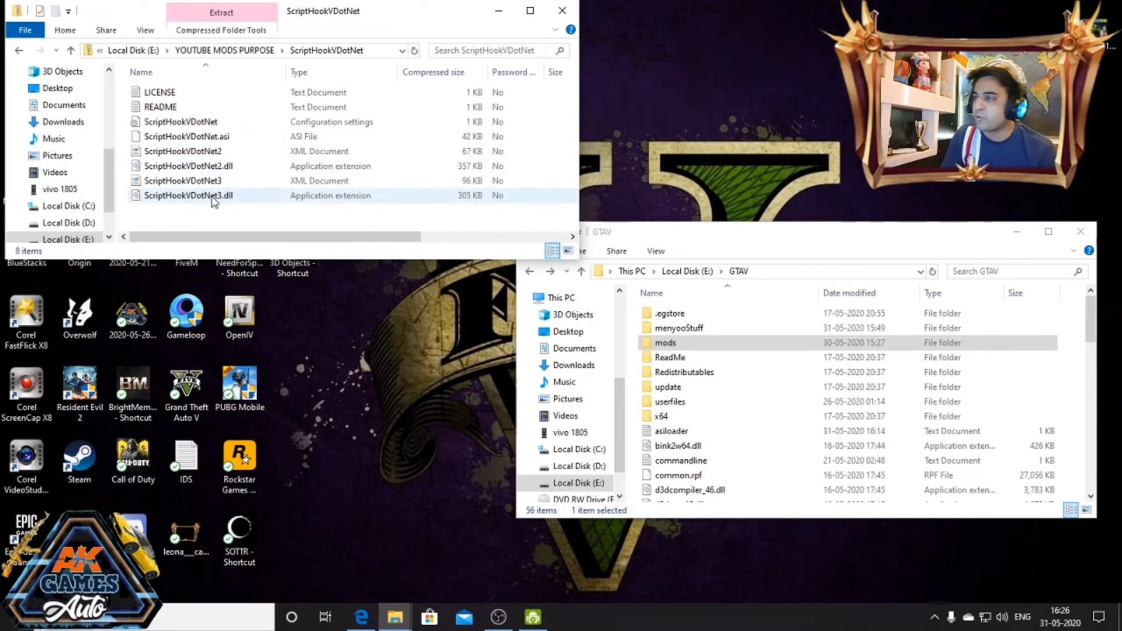
pyautogui.hotkey('ctrl', 'a')
pyautogui.rightClick(227, 173)
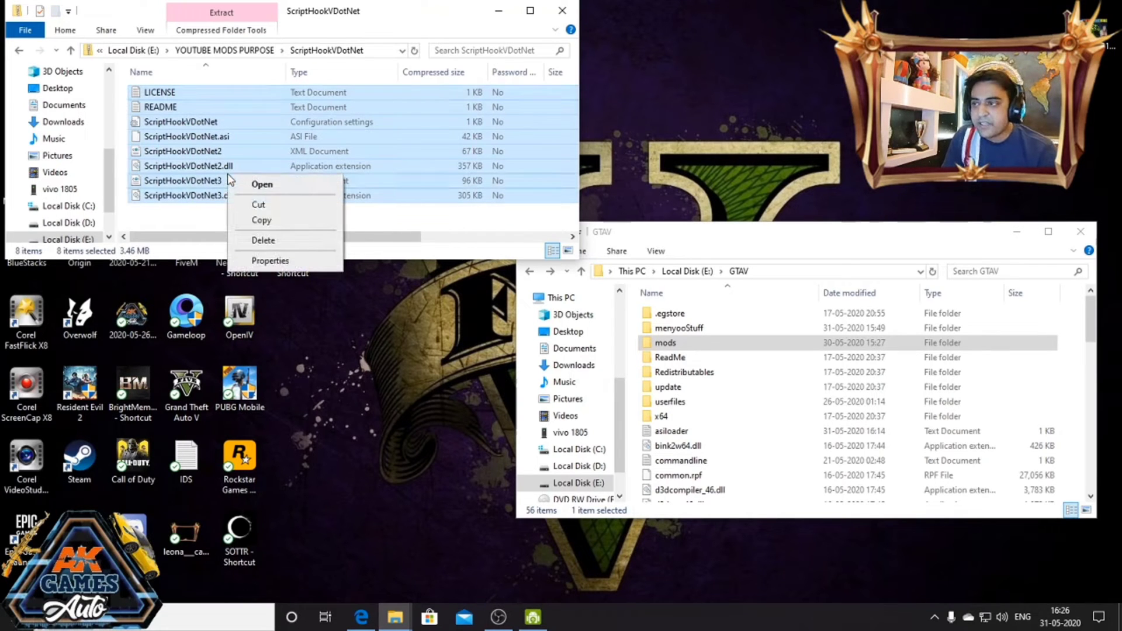
pyautogui.click(262, 220)
pyautogui.rightClick(760, 392)
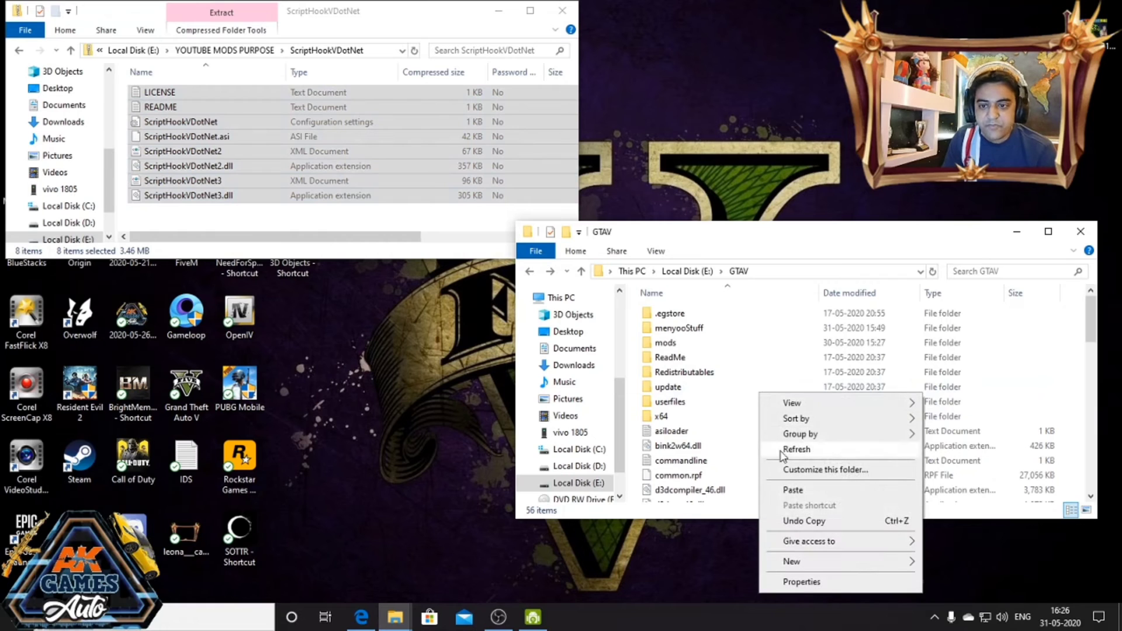
pyautogui.click(795, 491)
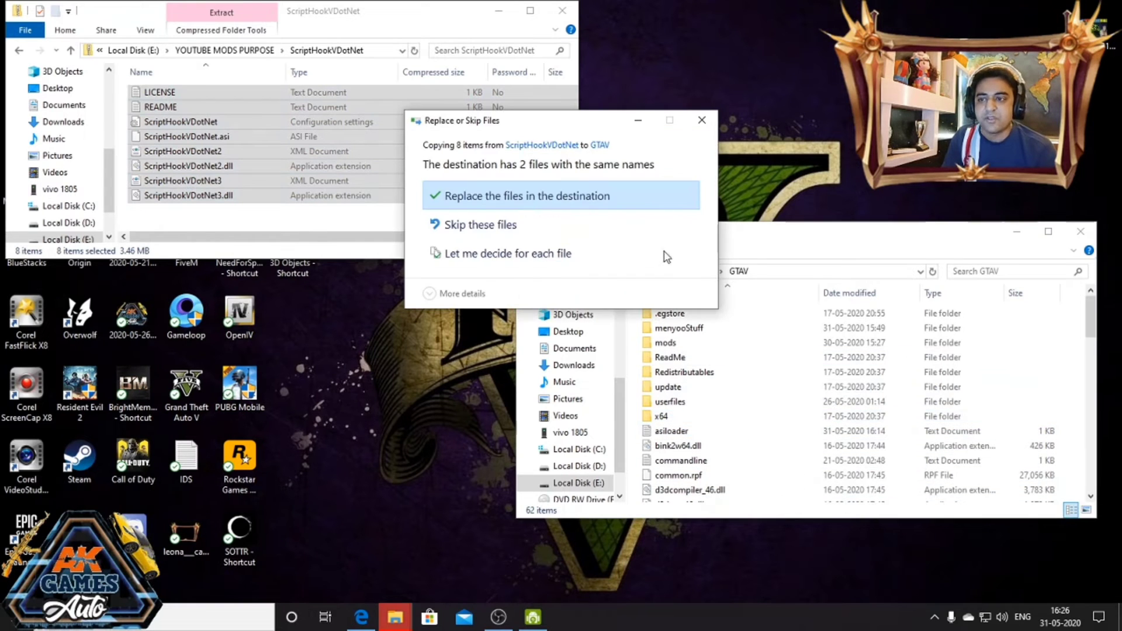
pyautogui.click(631, 209)
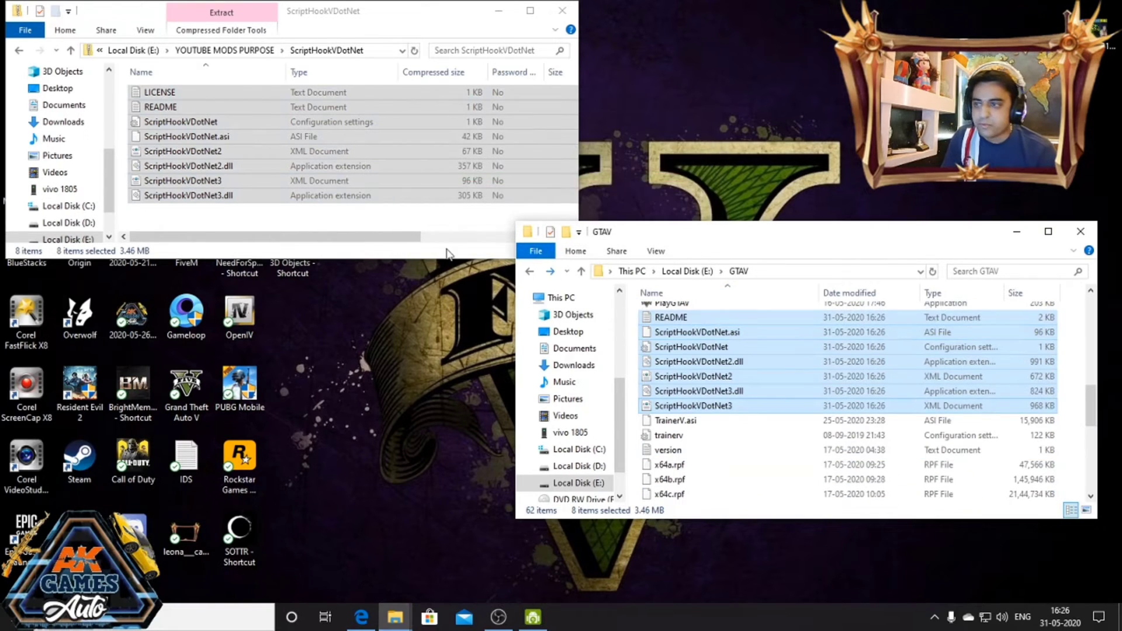
pyautogui.click(319, 222)
# - Copy dinput8.dll from the bin folder of the ScriptHookV_1.0.1868.4 archive into the GTAV folder, replacing the existing file
pyautogui.click(19, 50)
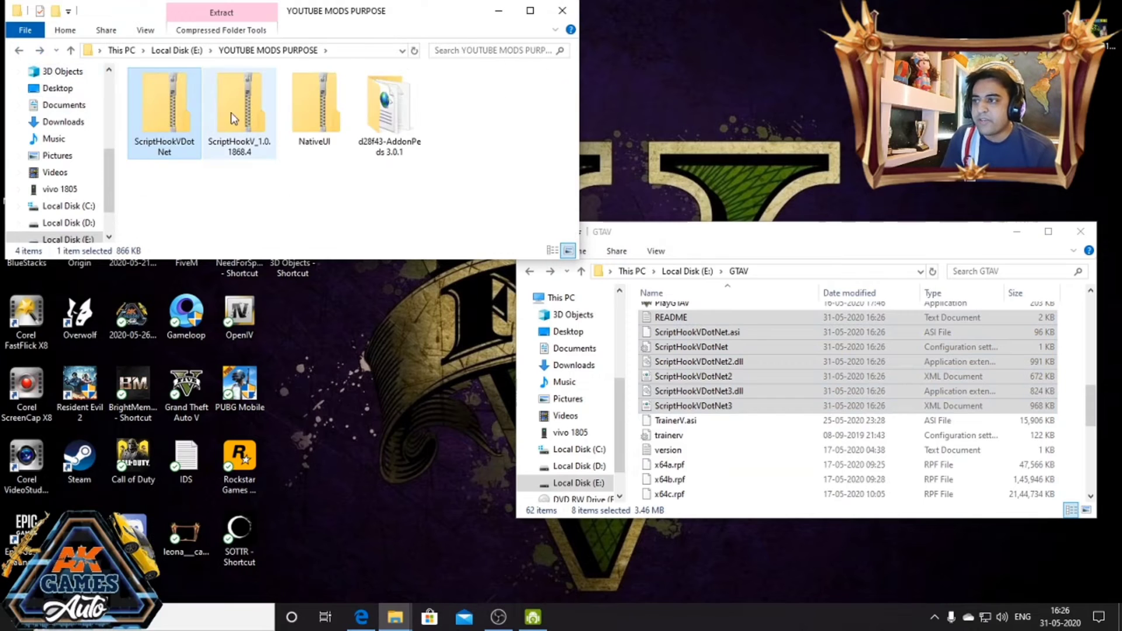
pyautogui.doubleClick(244, 111)
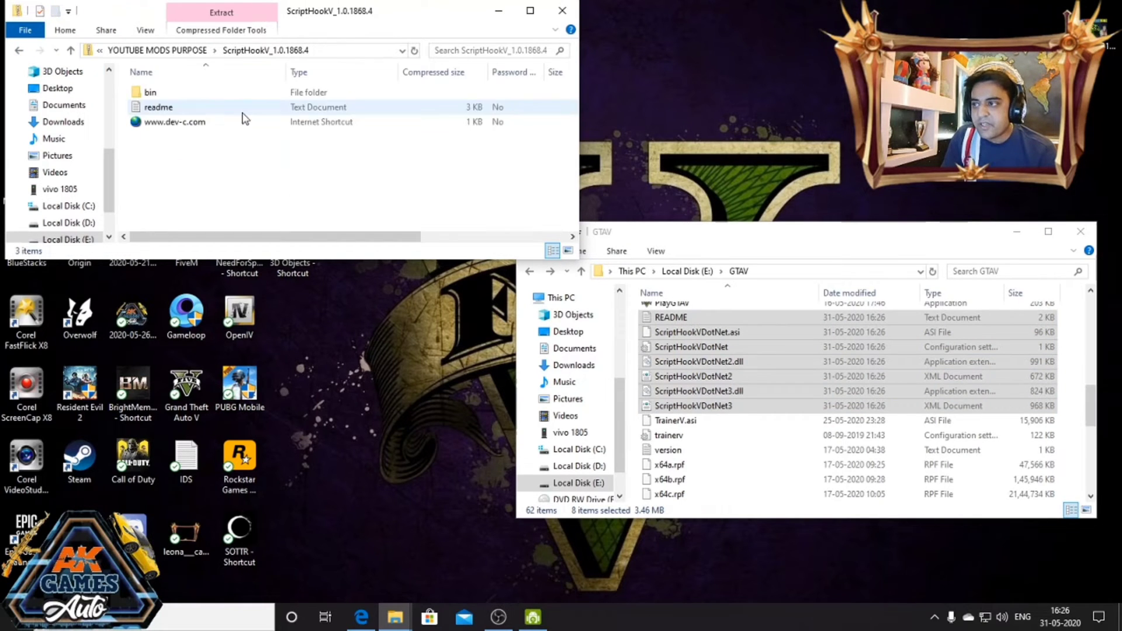
pyautogui.doubleClick(209, 93)
pyautogui.rightClick(210, 93)
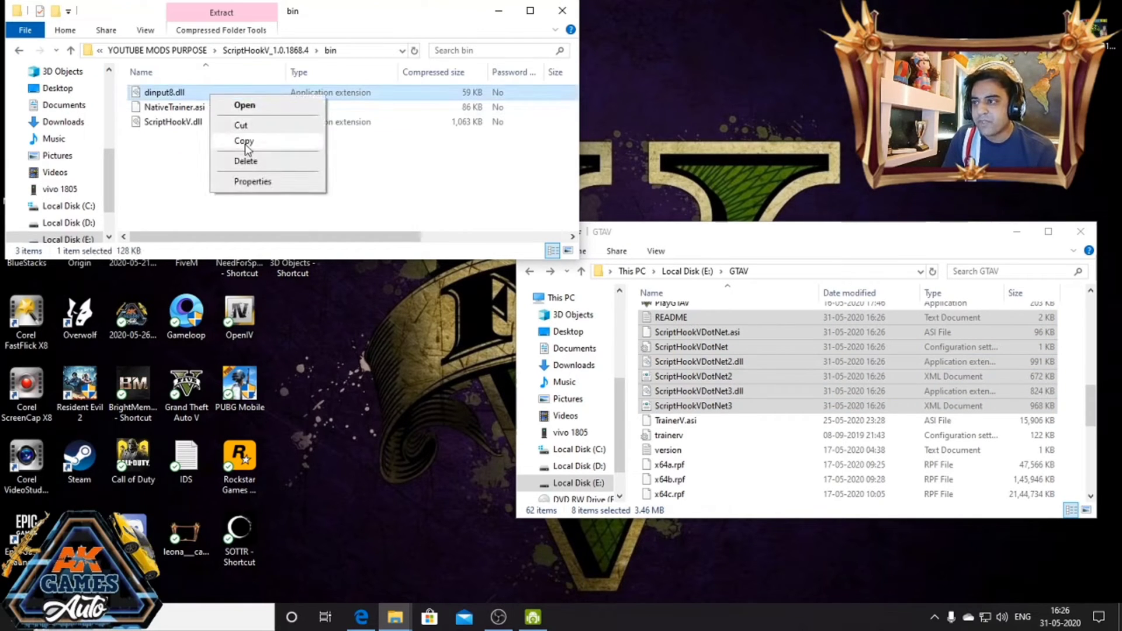
pyautogui.click(245, 142)
pyautogui.rightClick(770, 453)
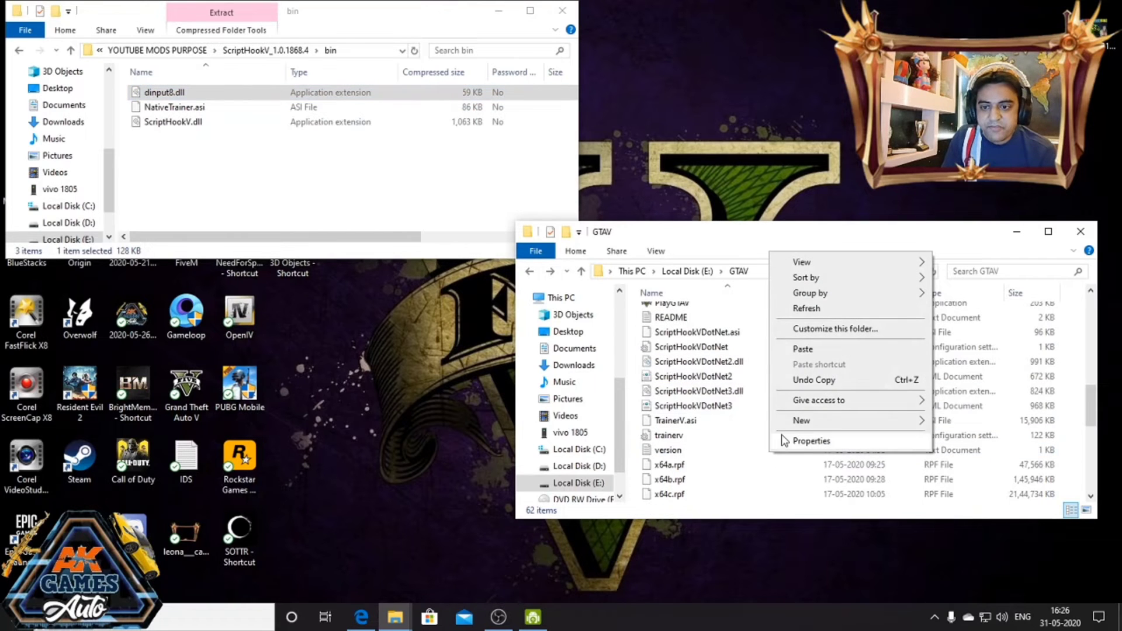
pyautogui.click(810, 349)
pyautogui.click(576, 200)
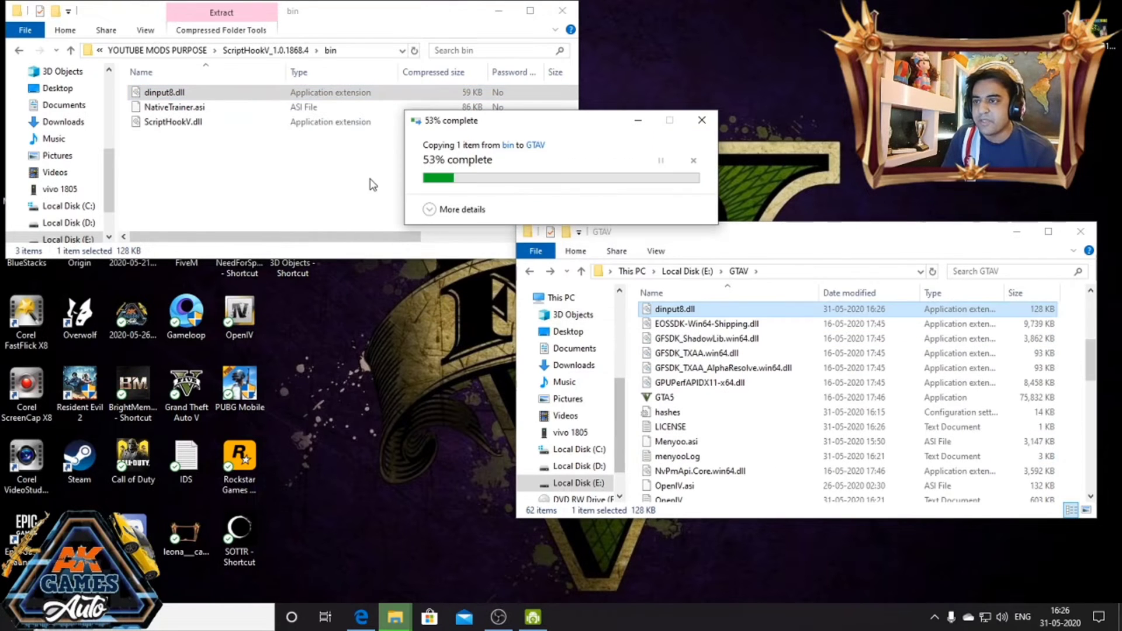
# - Copy ScriptHookV.dll from the archive's bin folder into the GTAV folder
pyautogui.click(231, 121)
pyautogui.rightClick(231, 121)
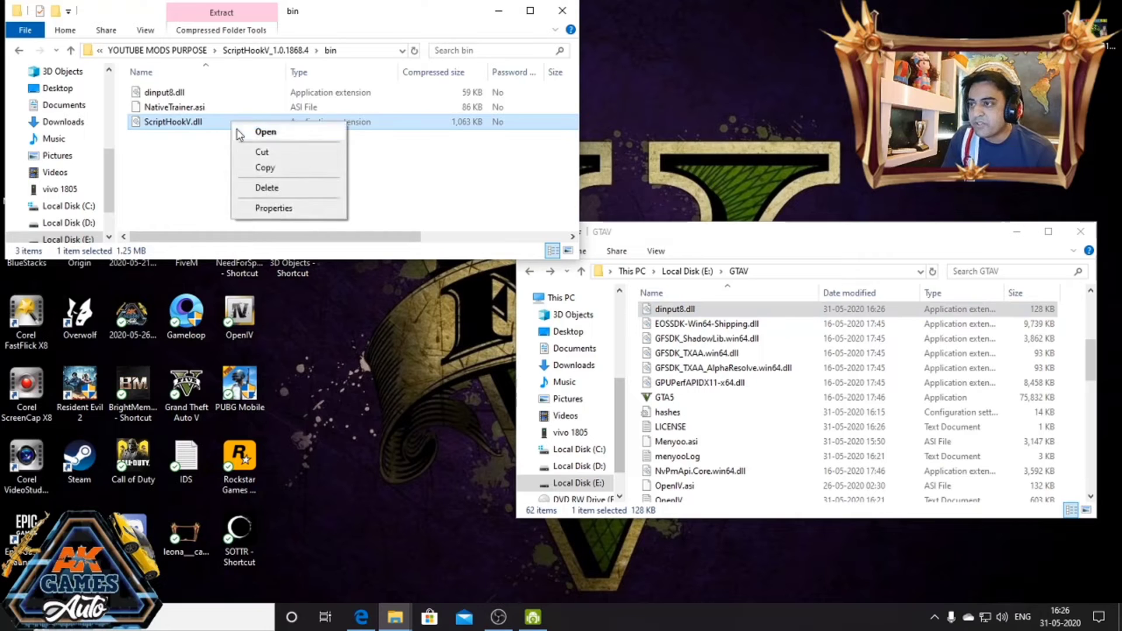
pyautogui.click(263, 168)
pyautogui.rightClick(771, 449)
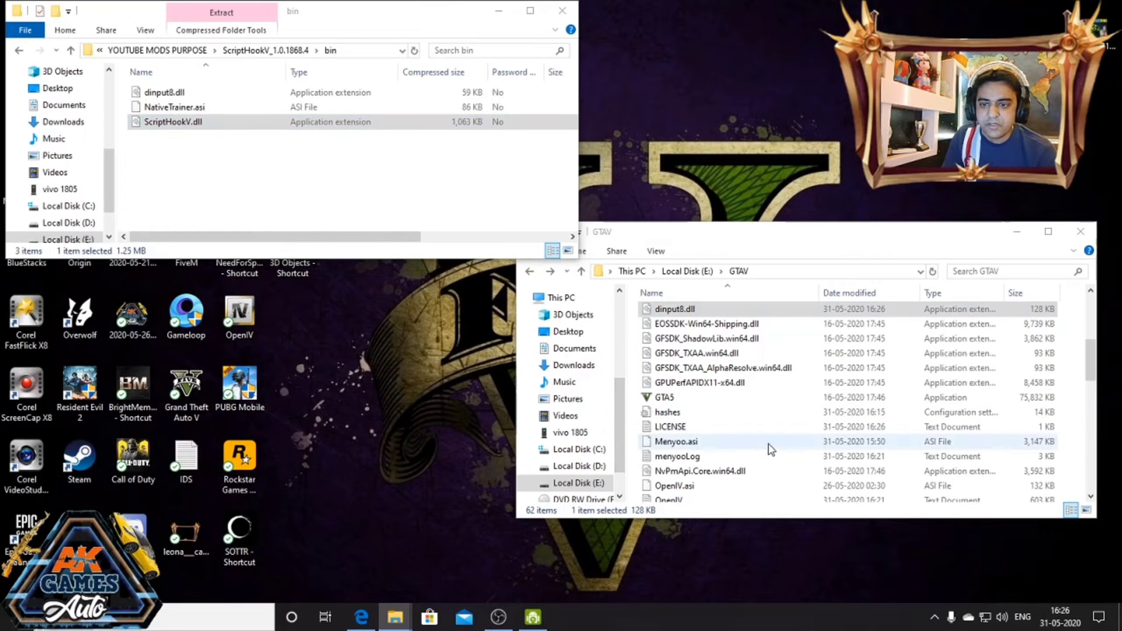
pyautogui.click(779, 465)
pyautogui.click(779, 471)
pyautogui.rightClick(781, 471)
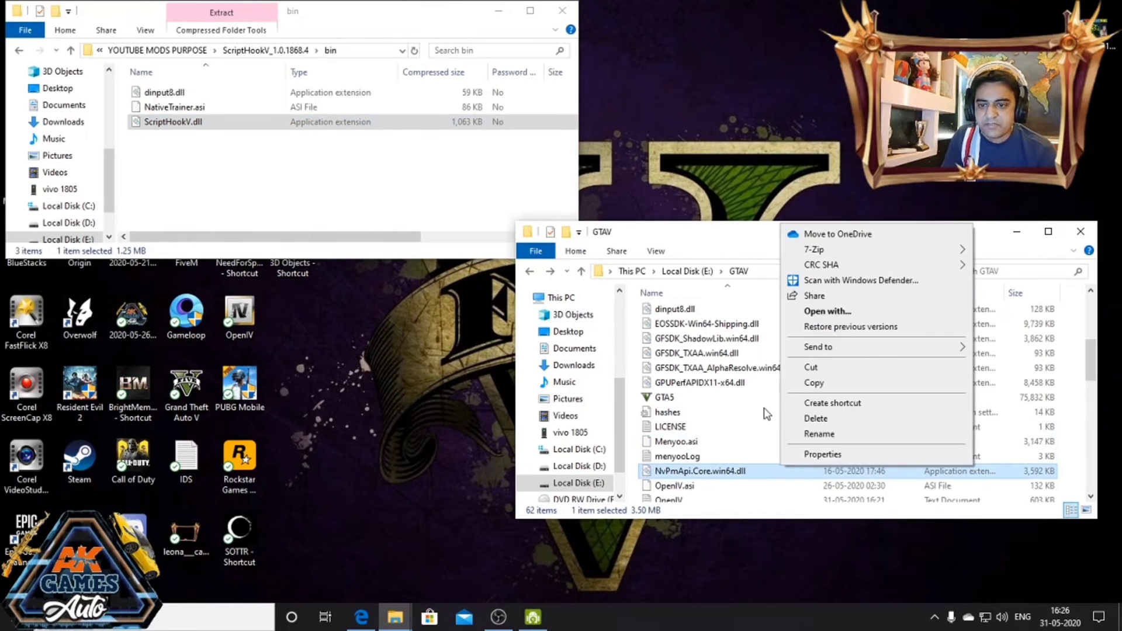
pyautogui.click(772, 393)
pyautogui.rightClick(778, 431)
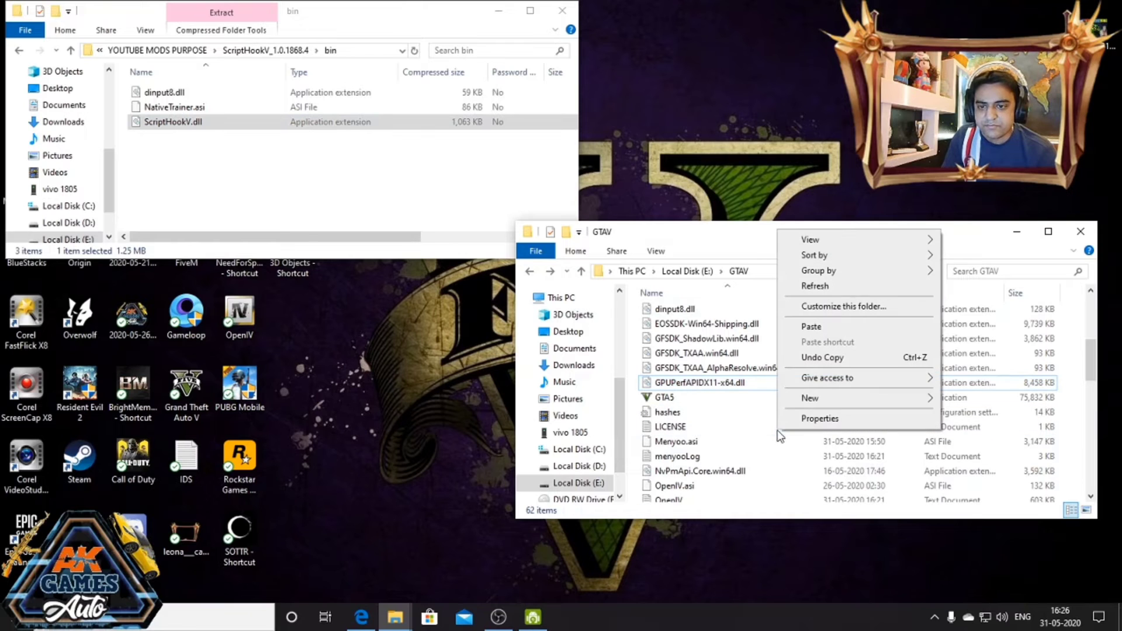
pyautogui.click(811, 327)
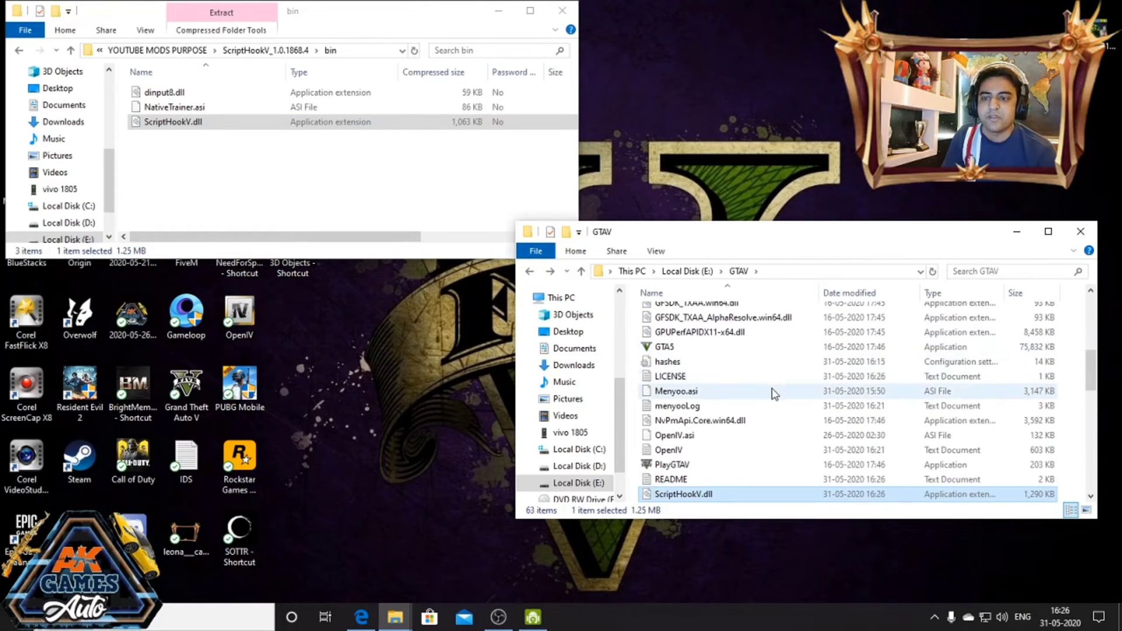
pyautogui.scroll(2, 775, 385)
pyautogui.scroll(2, 774, 383)
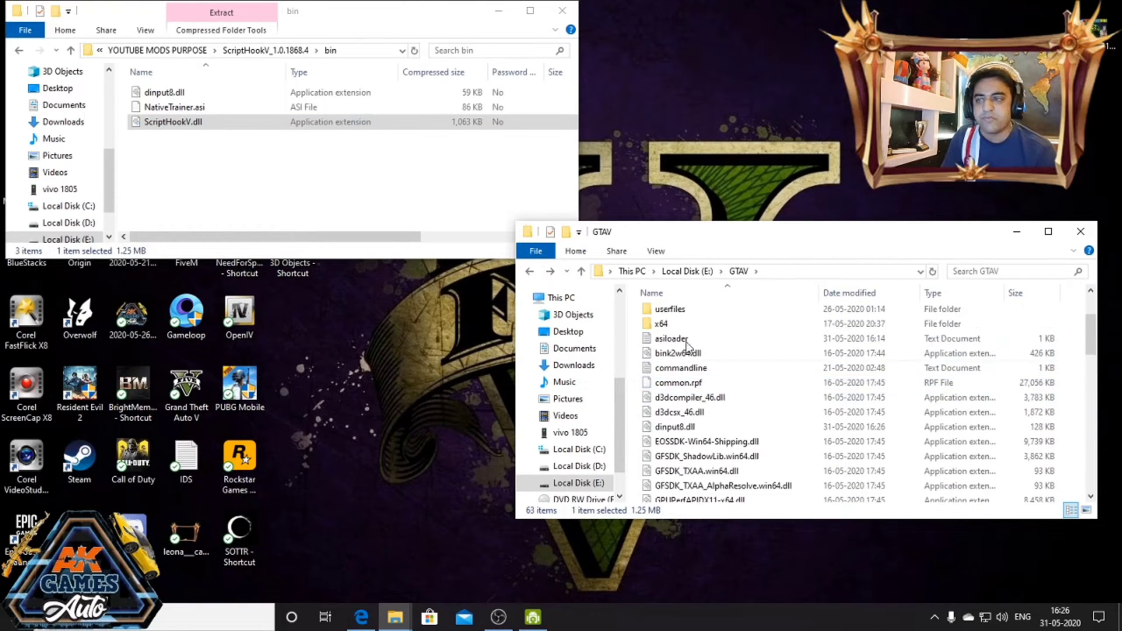
# - Return the source window to YOUTUBE MODS PURPOSE and create a new folder named scripts in the GTAV folder
pyautogui.click(20, 50)
pyautogui.click(21, 51)
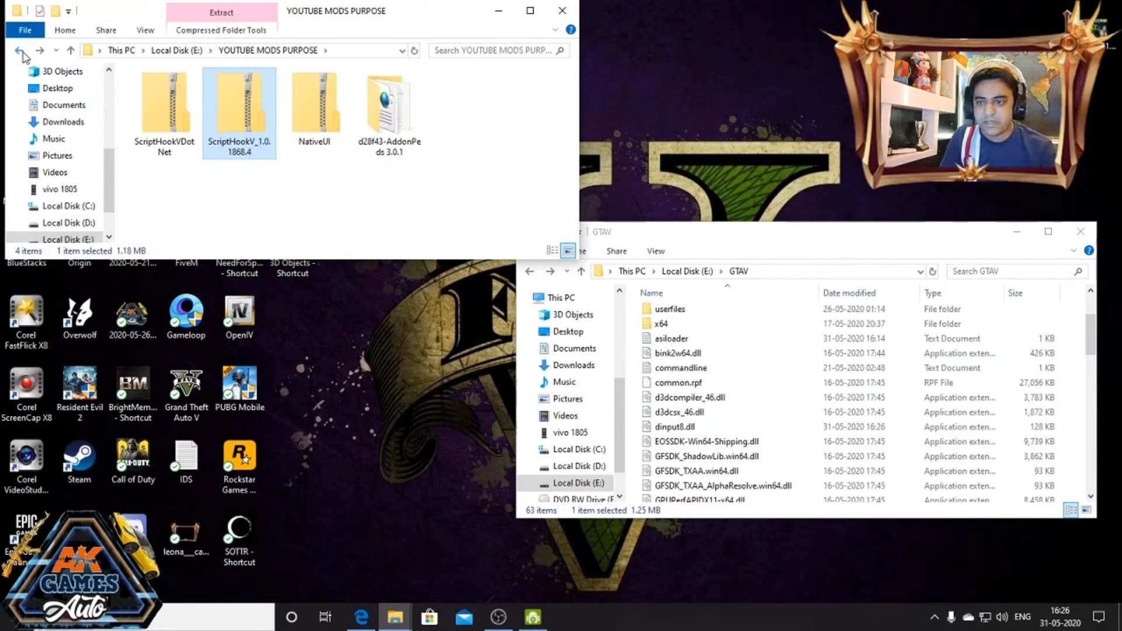
pyautogui.scroll(2, 818, 401)
pyautogui.rightClick(753, 414)
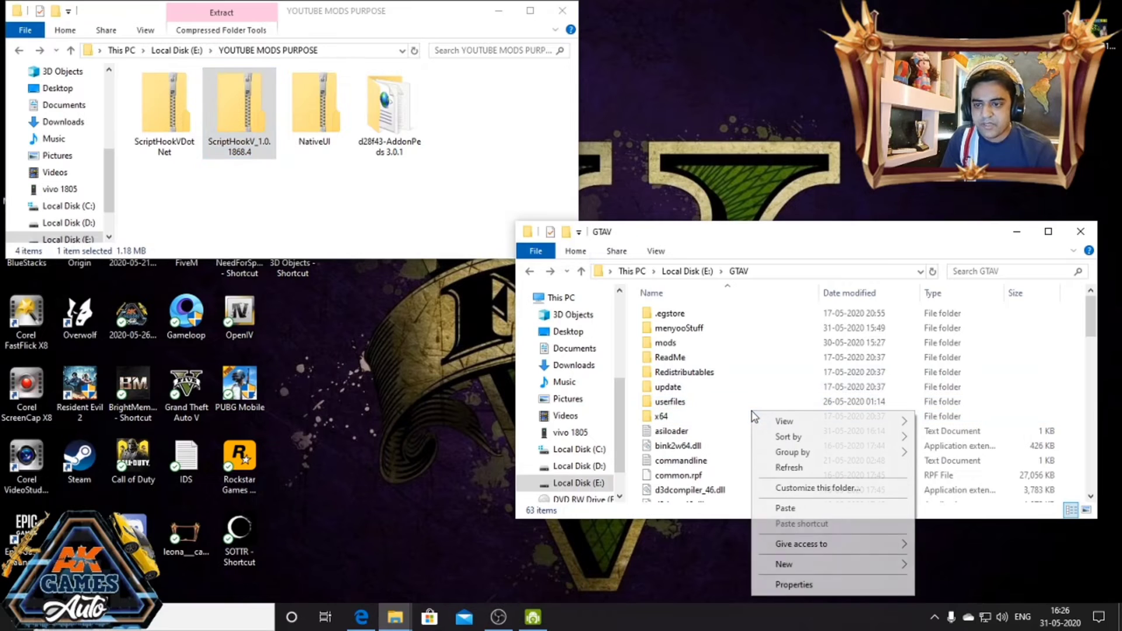
pyautogui.moveTo(806, 565)
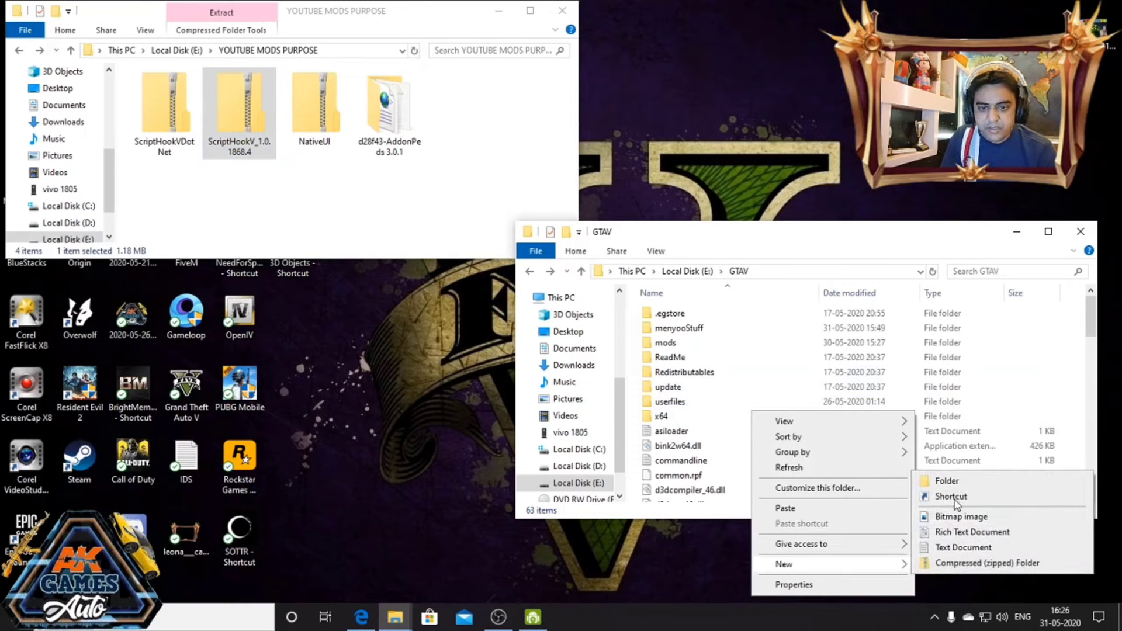
pyautogui.click(948, 481)
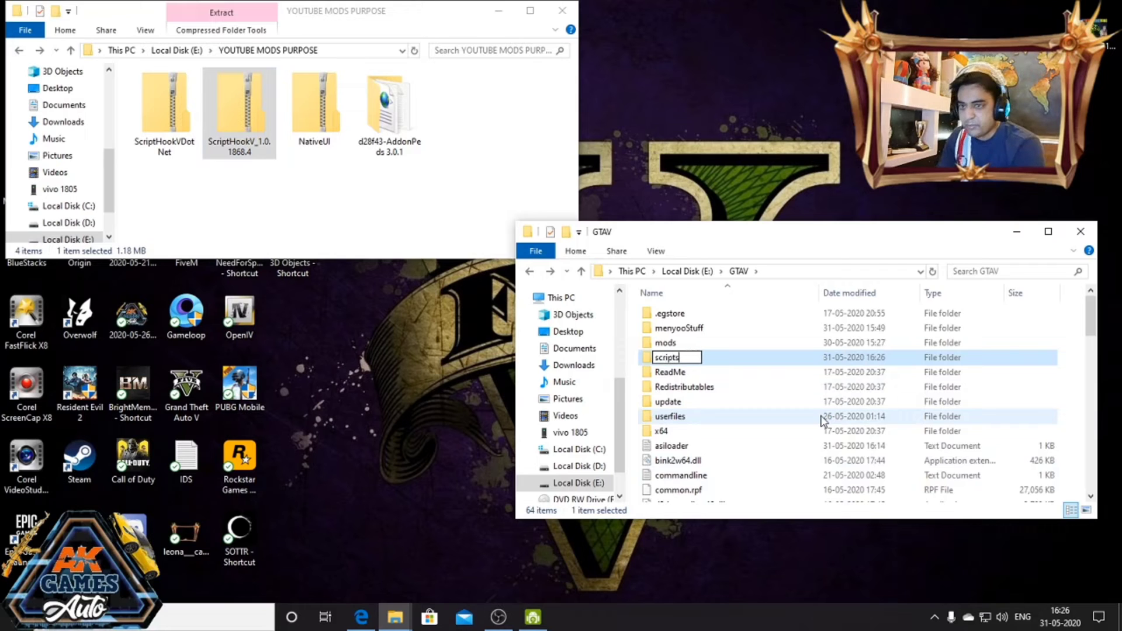
pyautogui.press('Return')
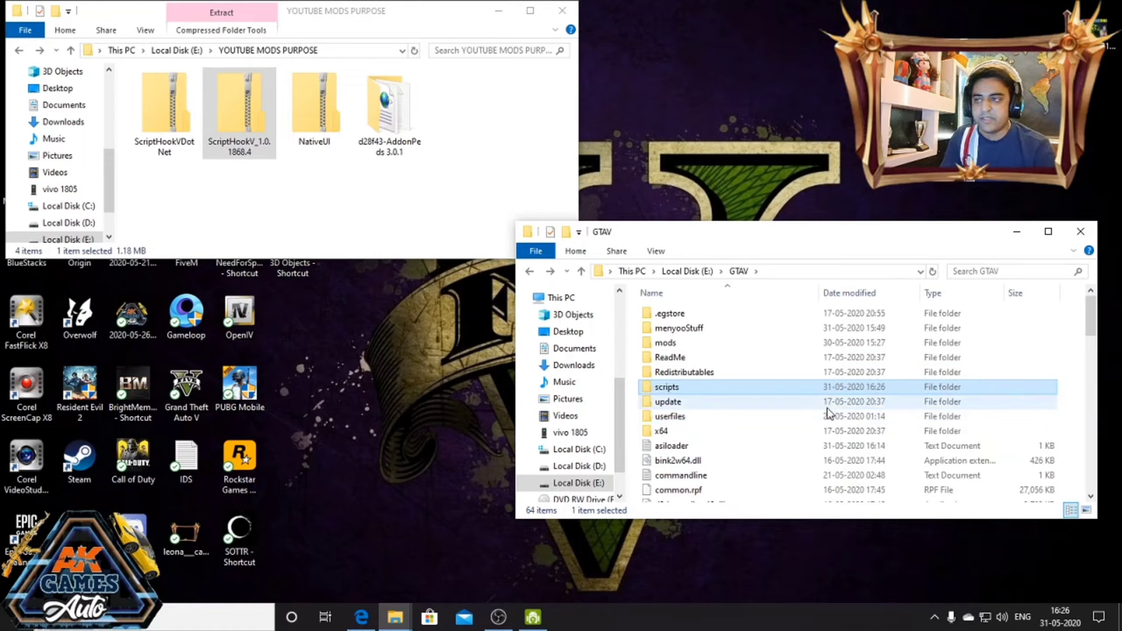
# - Copy NativeUI.dll from the NativeUI archive into the scripts folder inside GTAV
pyautogui.doubleClick(323, 140)
pyautogui.click(223, 93)
pyautogui.rightClick(224, 93)
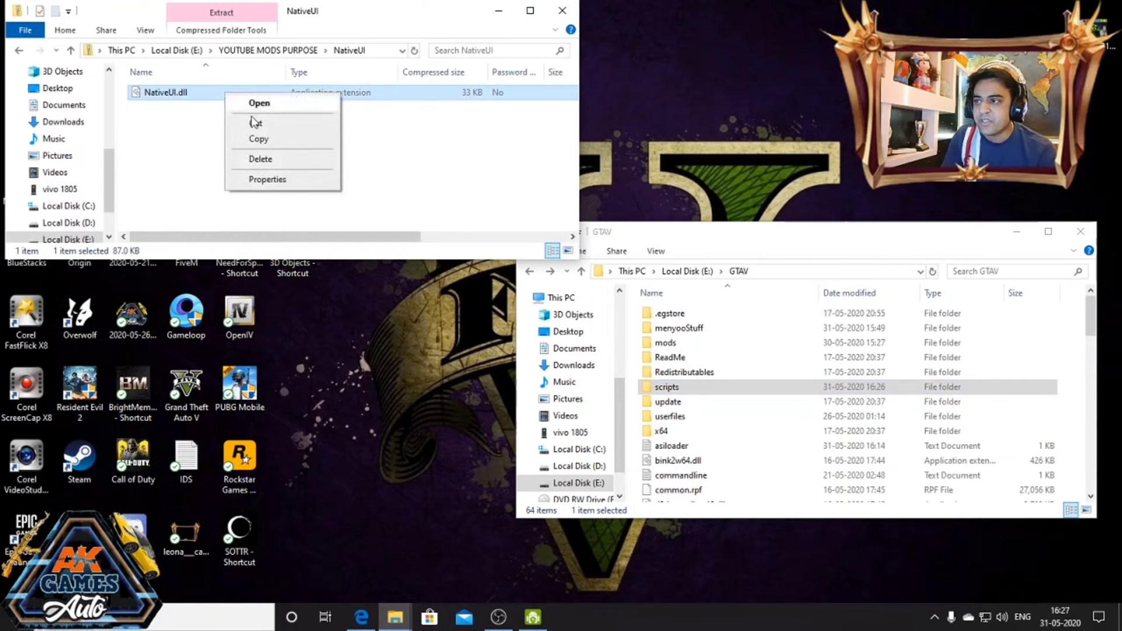
pyautogui.click(263, 139)
pyautogui.doubleClick(669, 387)
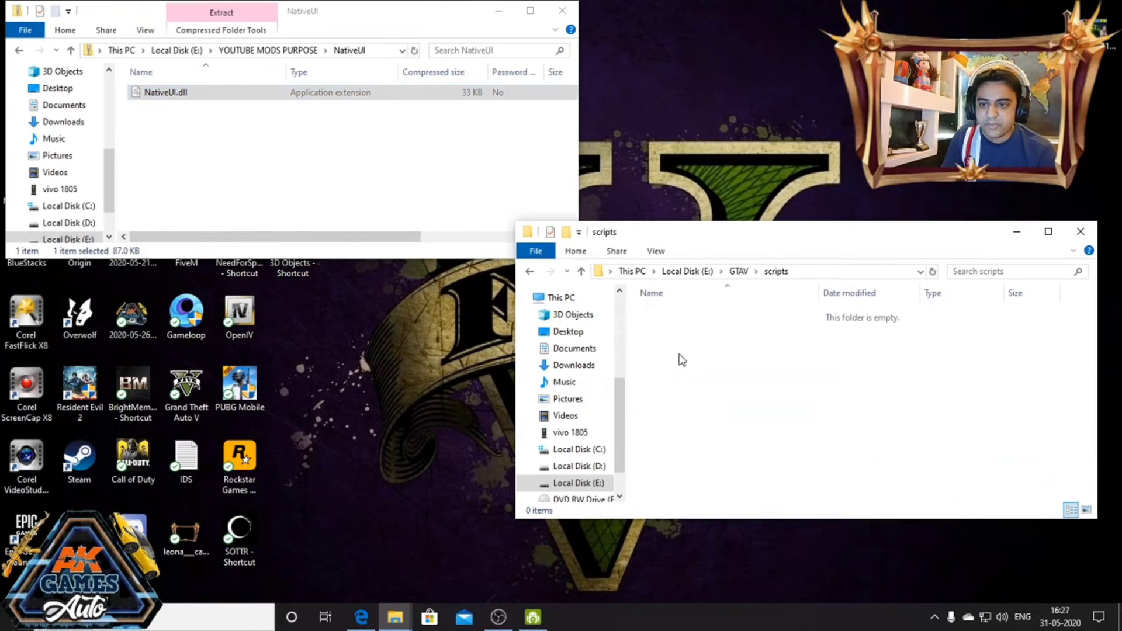
pyautogui.rightClick(682, 360)
pyautogui.click(713, 447)
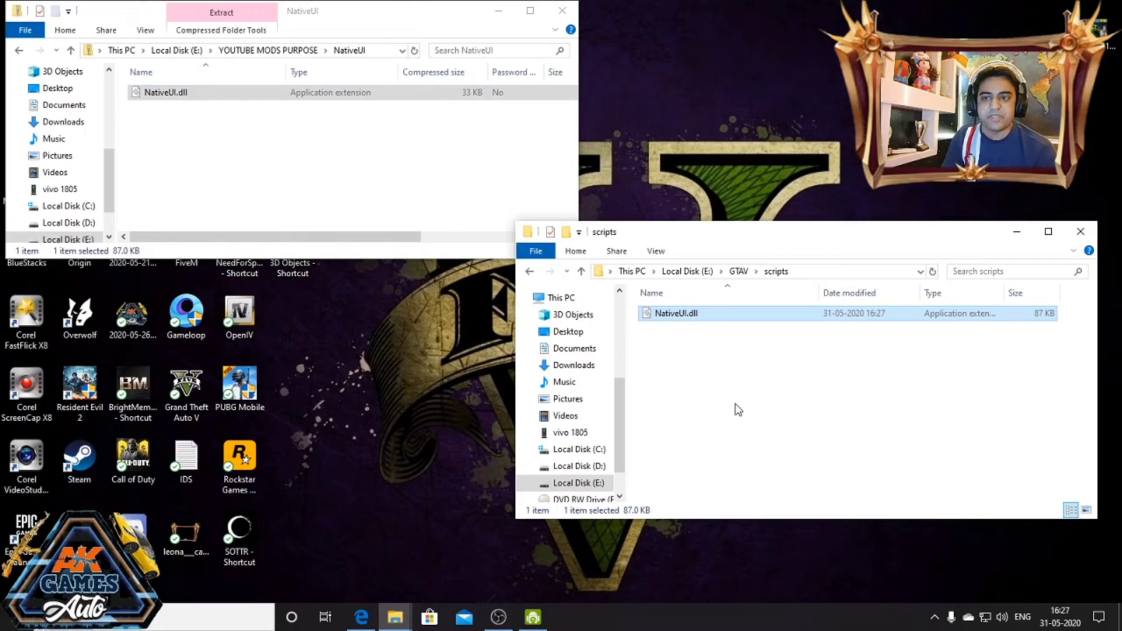
pyautogui.click(738, 410)
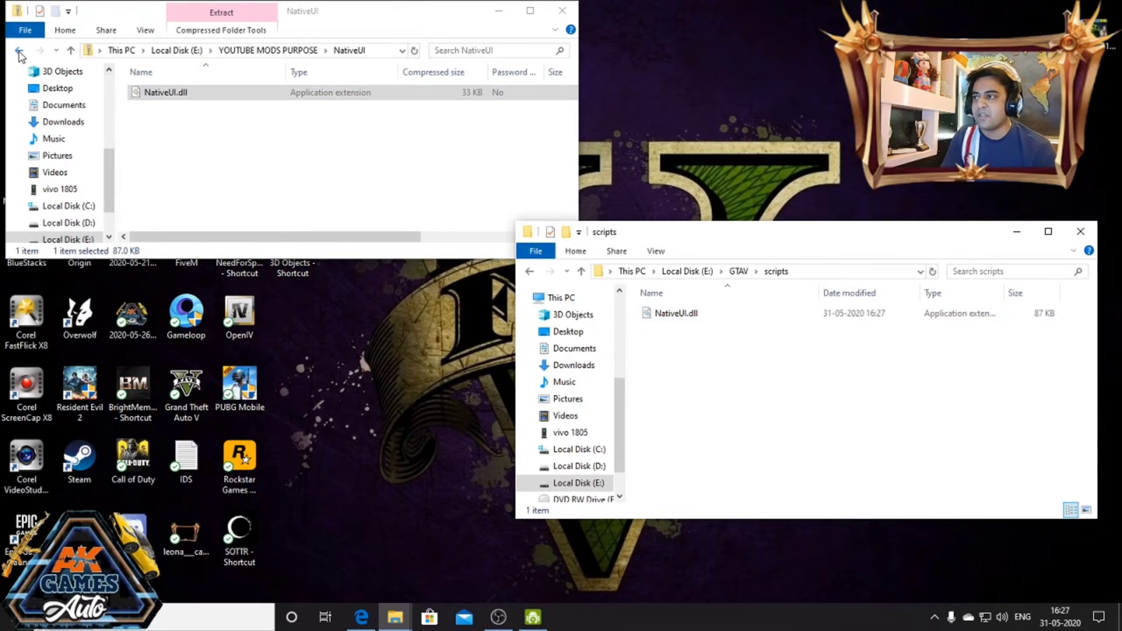
# - Copy the addonpeds folder from the dlcpacks folder of d28f43-AddonPeds 3.0.1
pyautogui.click(20, 51)
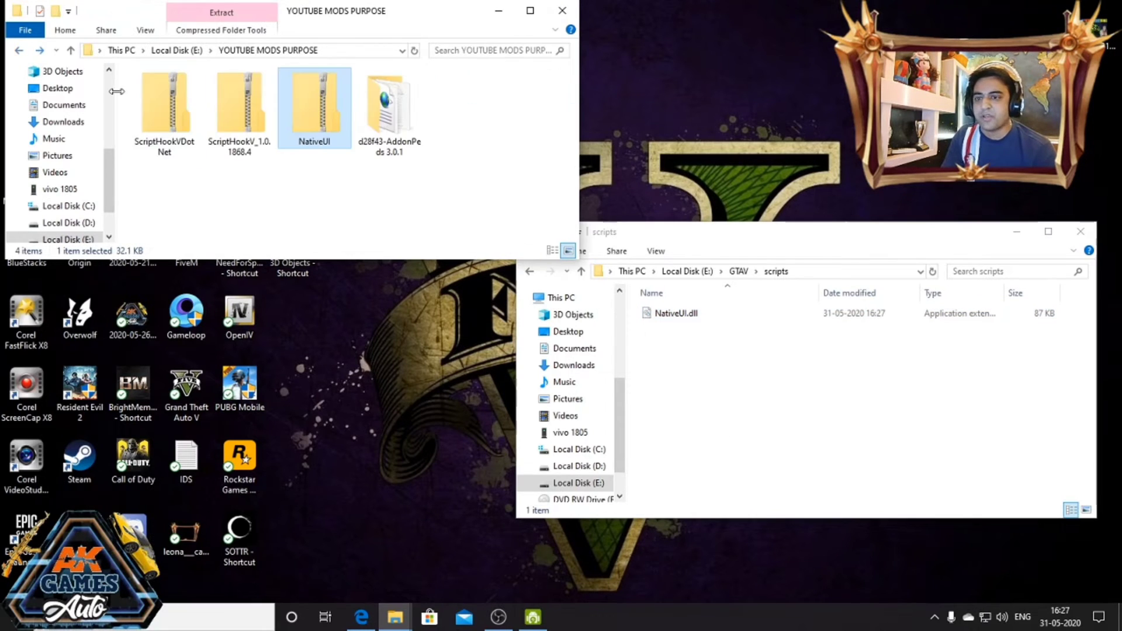
pyautogui.doubleClick(396, 148)
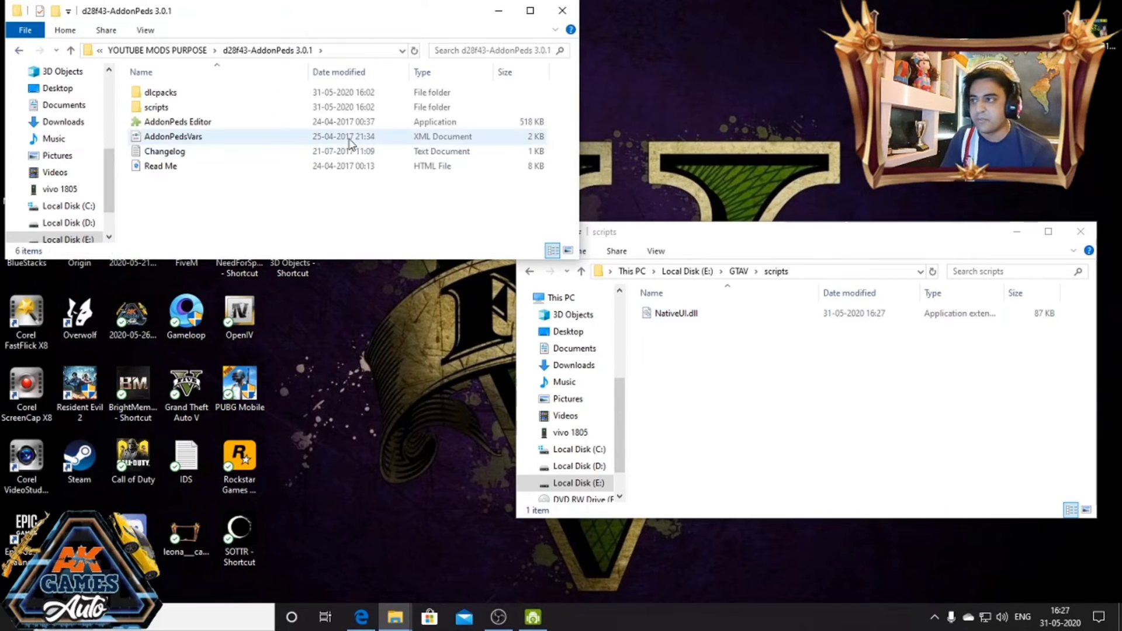
pyautogui.click(250, 100)
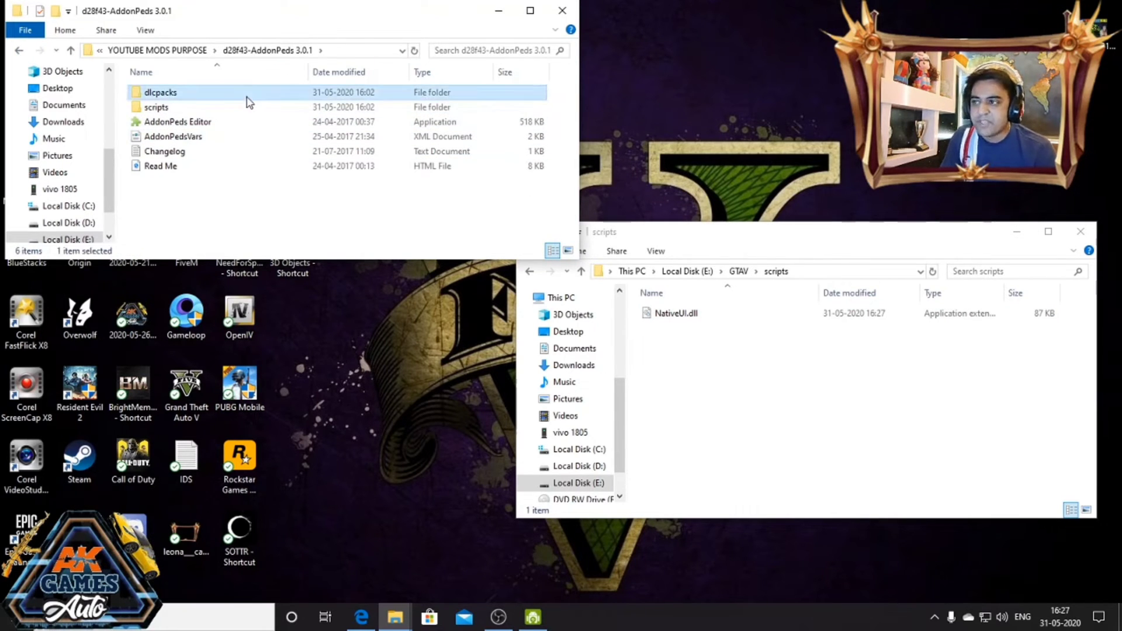
pyautogui.doubleClick(250, 100)
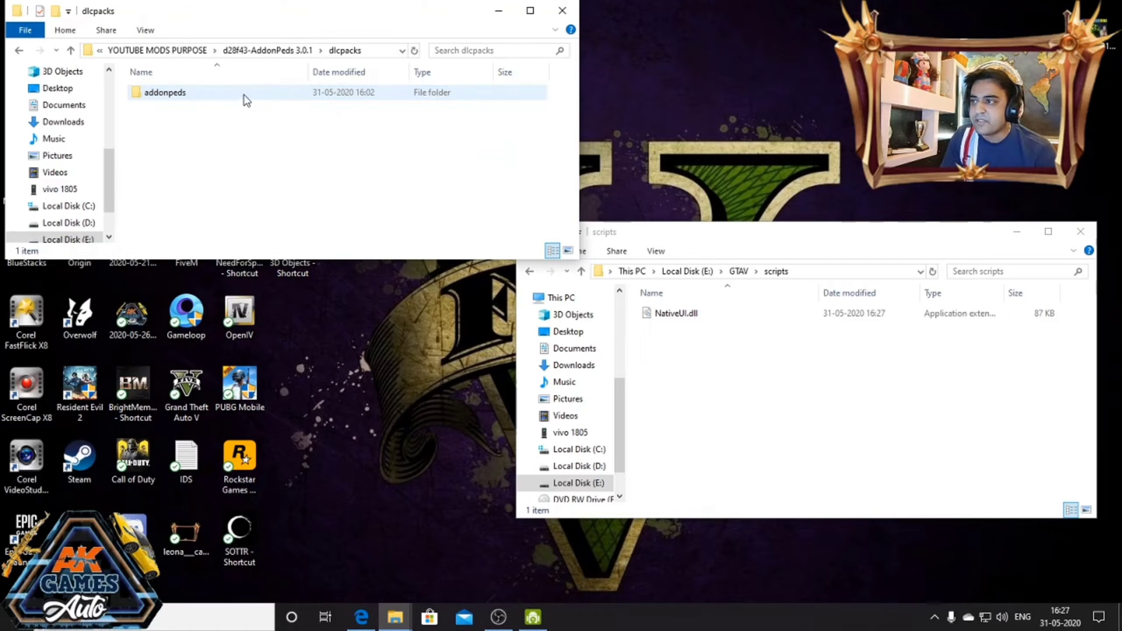
pyautogui.click(222, 95)
pyautogui.rightClick(222, 94)
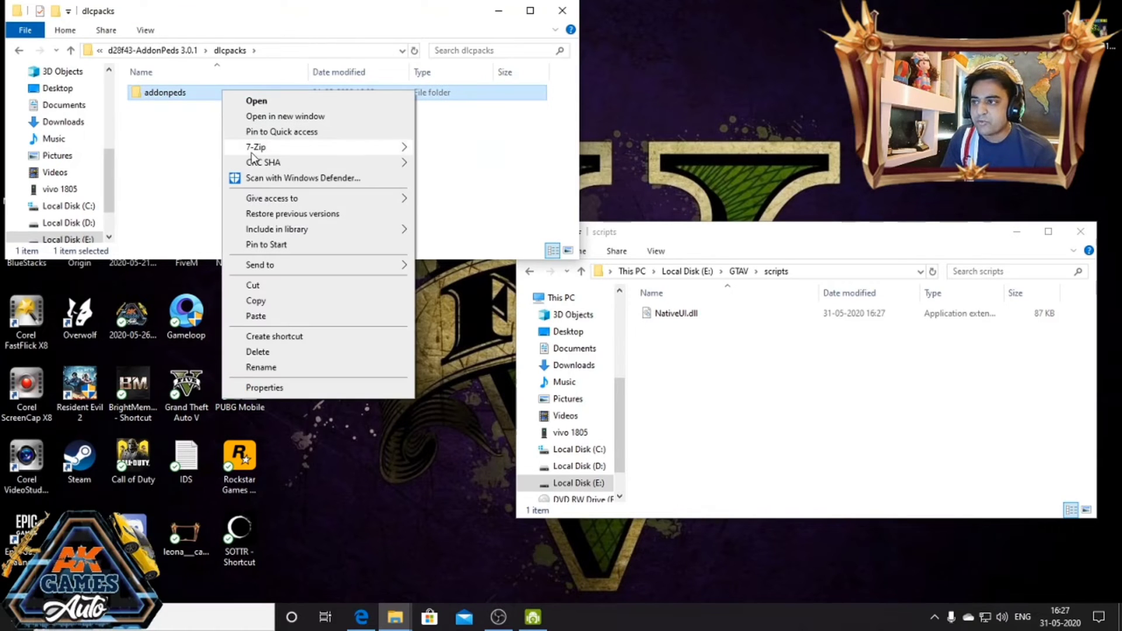
pyautogui.click(272, 300)
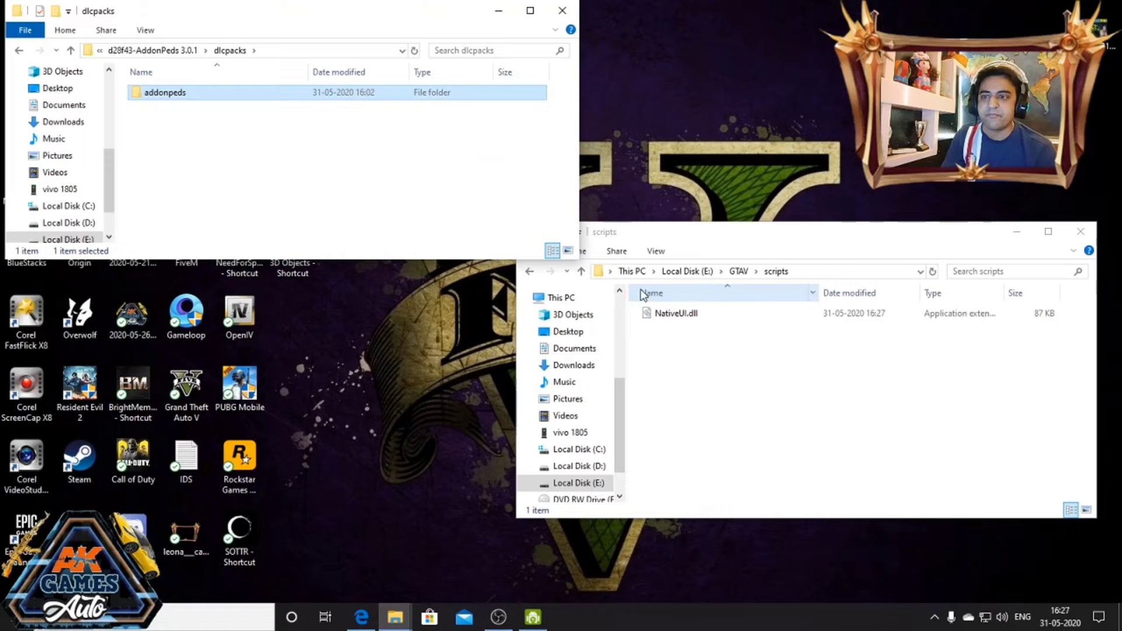
# - Paste the copied addonpeds folder into the mods > update > x64 > dlcpacks folder of GTAV
pyautogui.click(531, 273)
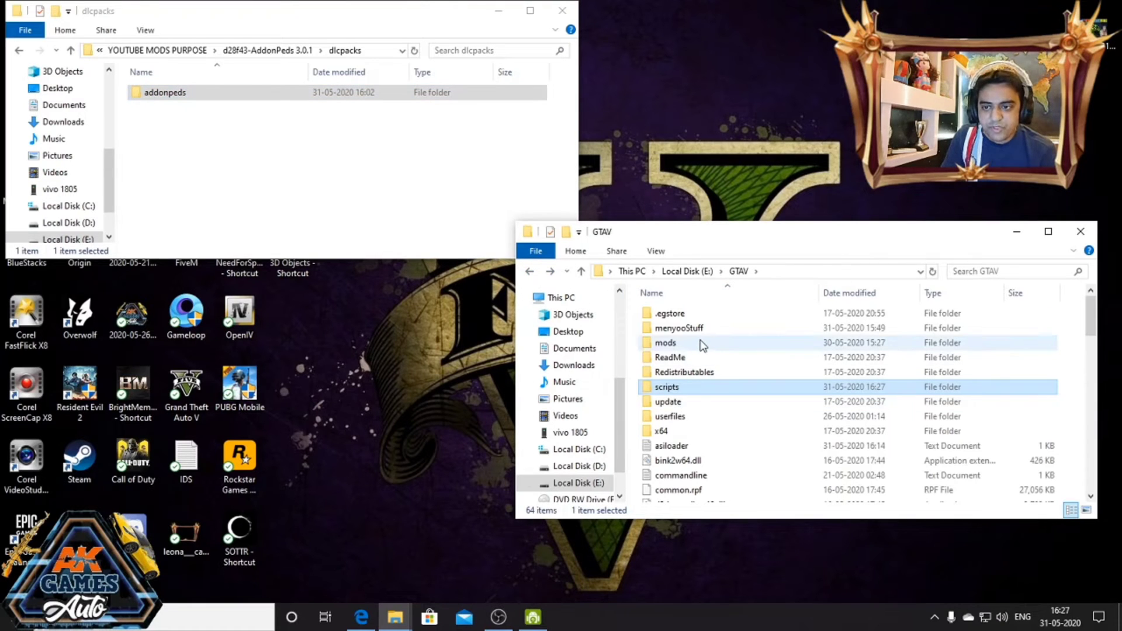
pyautogui.doubleClick(699, 344)
pyautogui.doubleClick(701, 320)
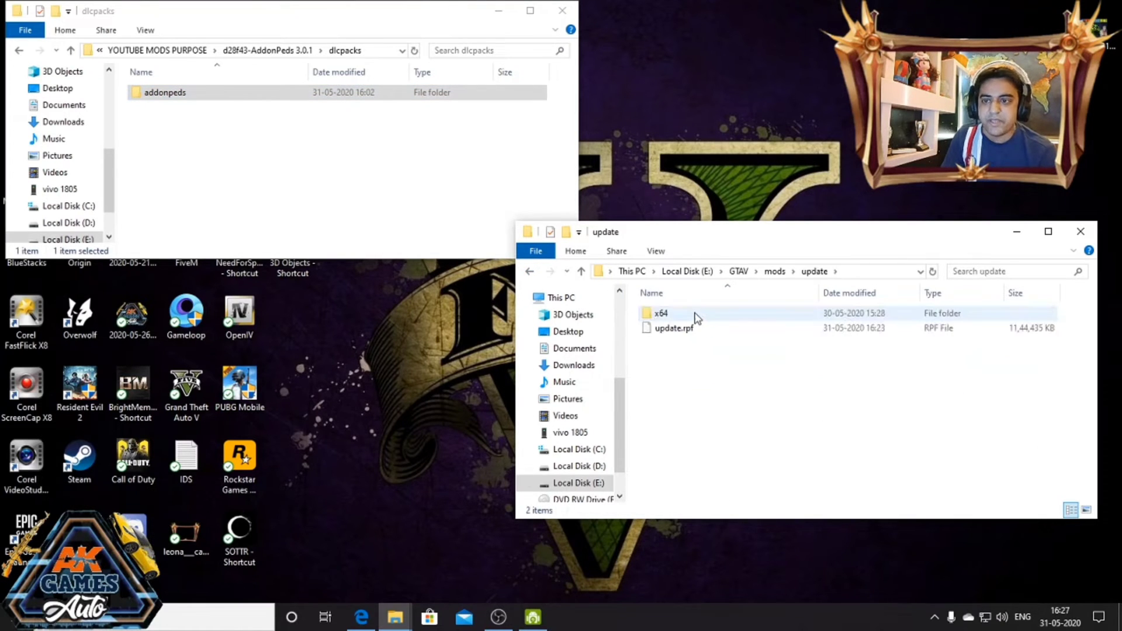
pyautogui.doubleClick(699, 317)
pyautogui.doubleClick(701, 329)
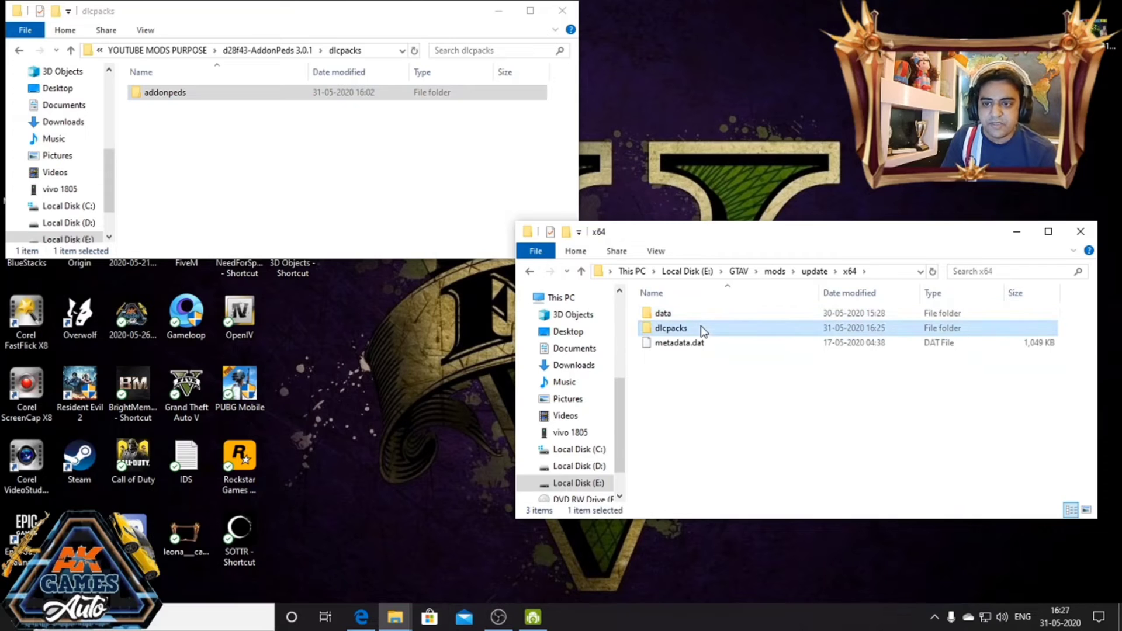
pyautogui.rightClick(1022, 372)
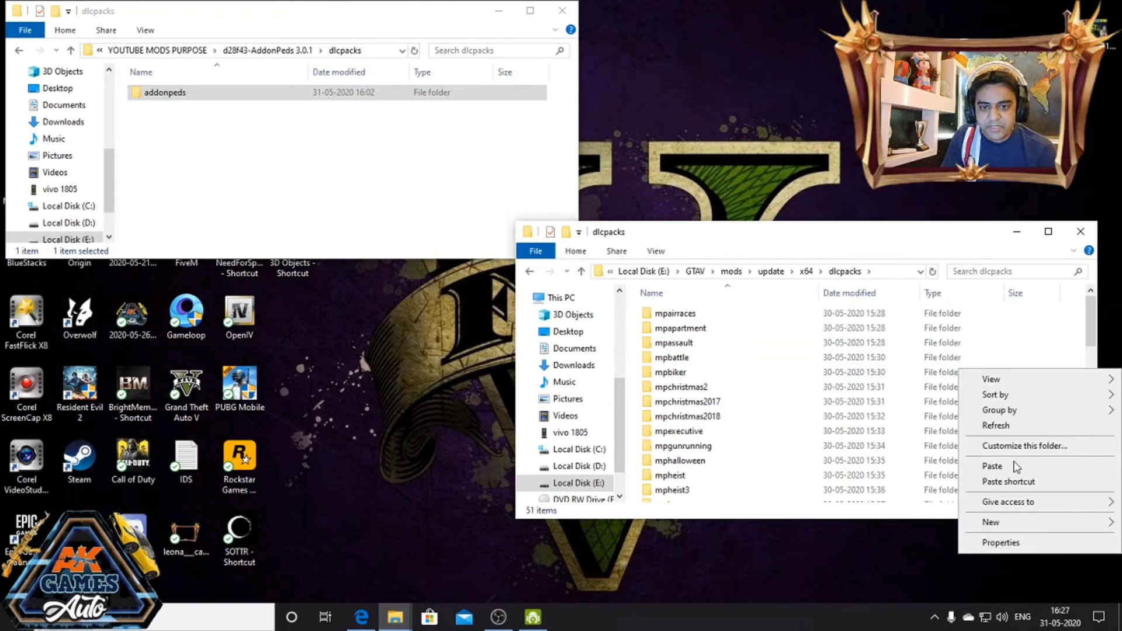
pyautogui.click(992, 465)
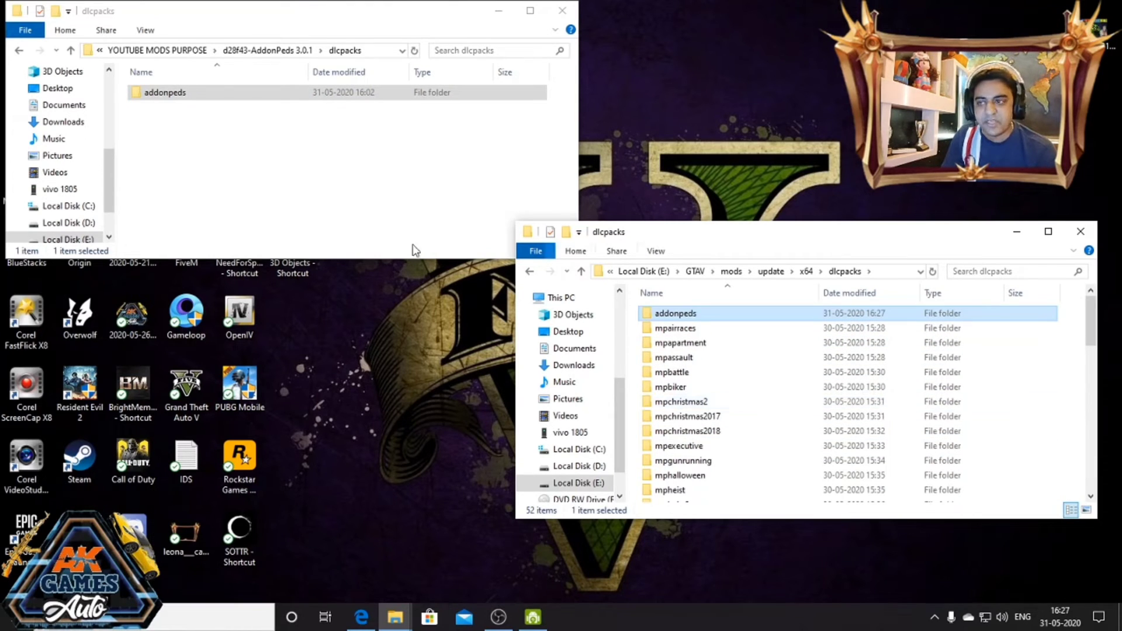
# - Copy PedSelector.dll from the scripts folder of d28f43-AddonPeds 3.0.1
pyautogui.click(20, 51)
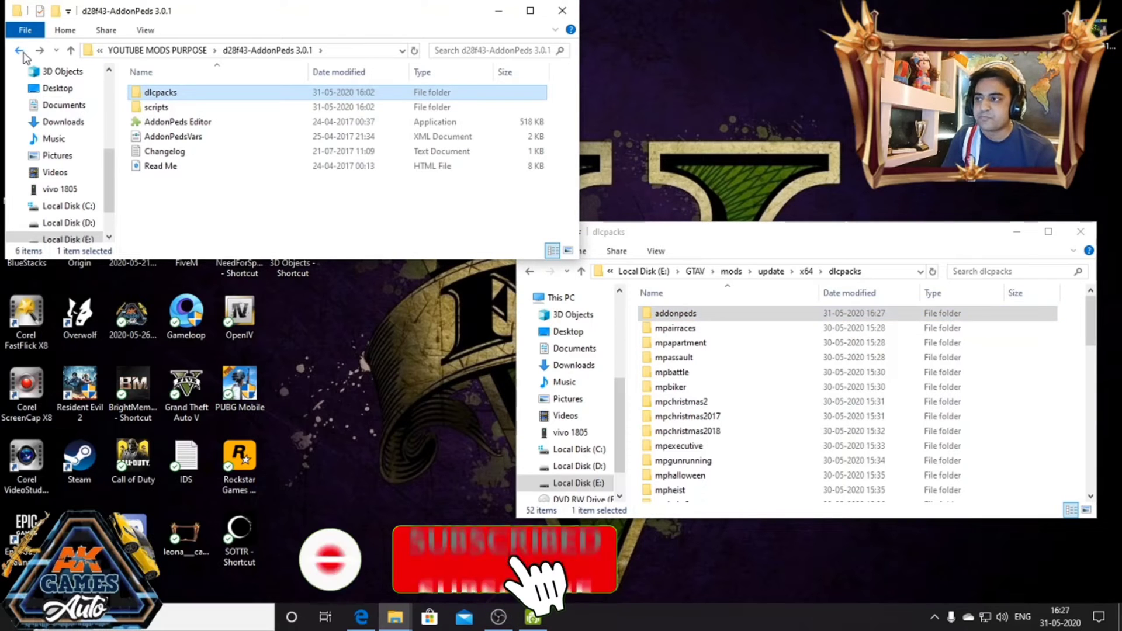
pyautogui.doubleClick(190, 109)
pyautogui.click(189, 99)
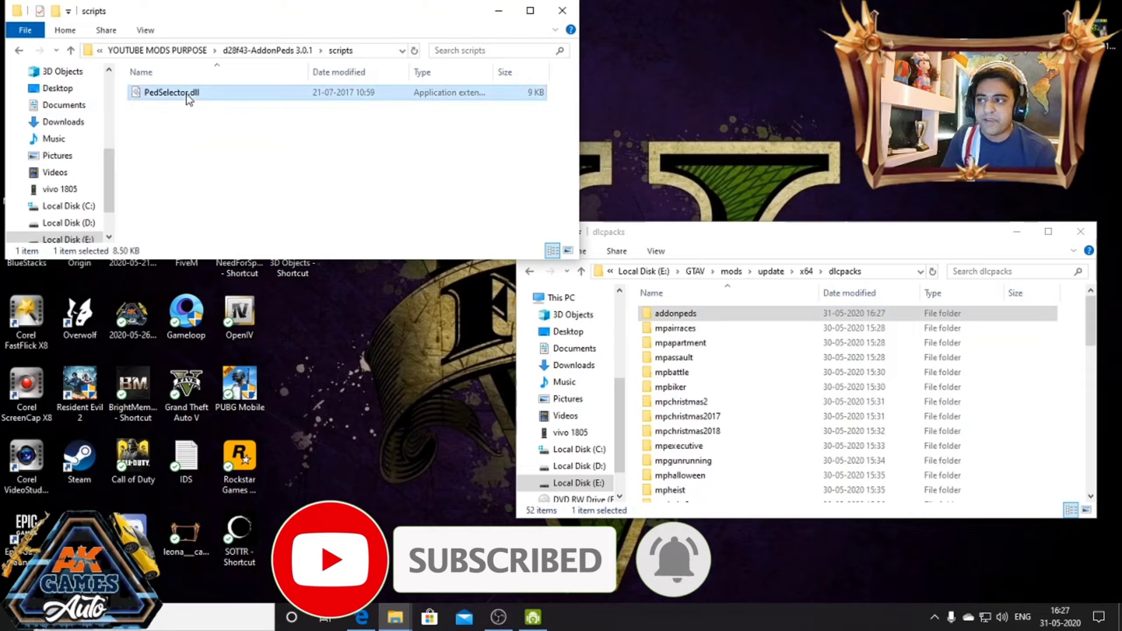
pyautogui.rightClick(188, 95)
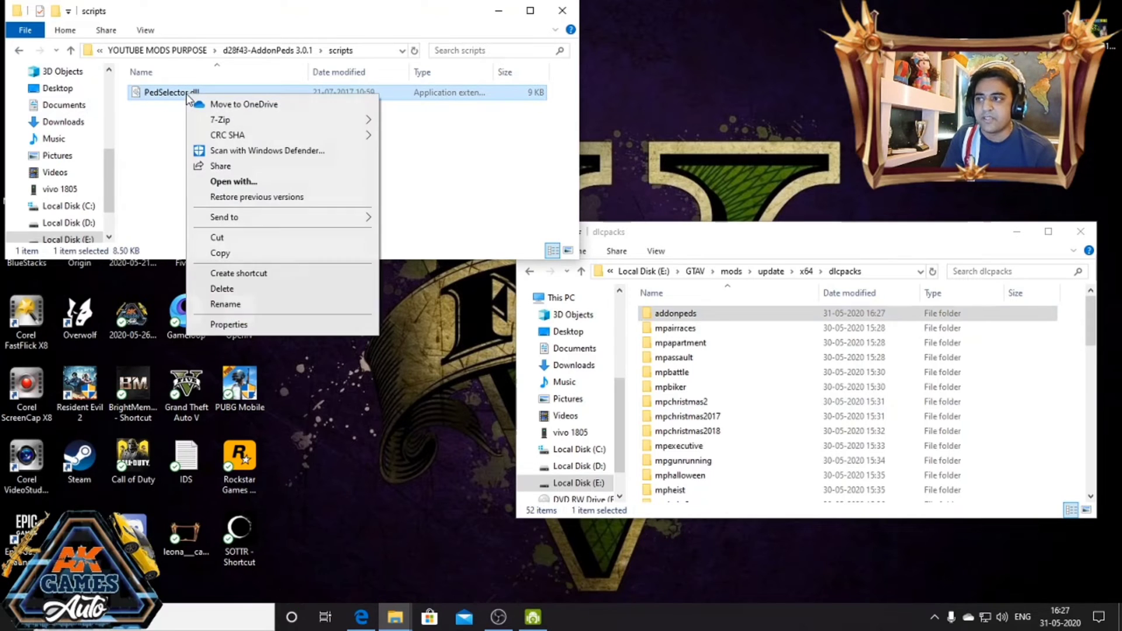
pyautogui.click(239, 253)
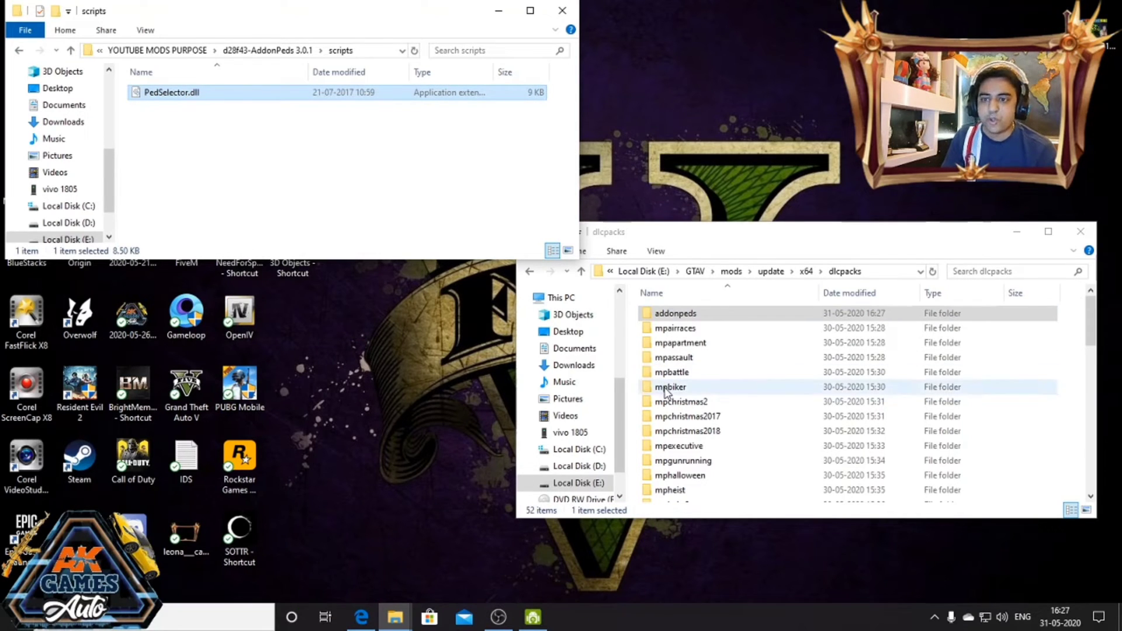
# - Paste the copied PedSelector.dll into the scripts folder inside GTAV
pyautogui.click(531, 272)
pyautogui.click(530, 272)
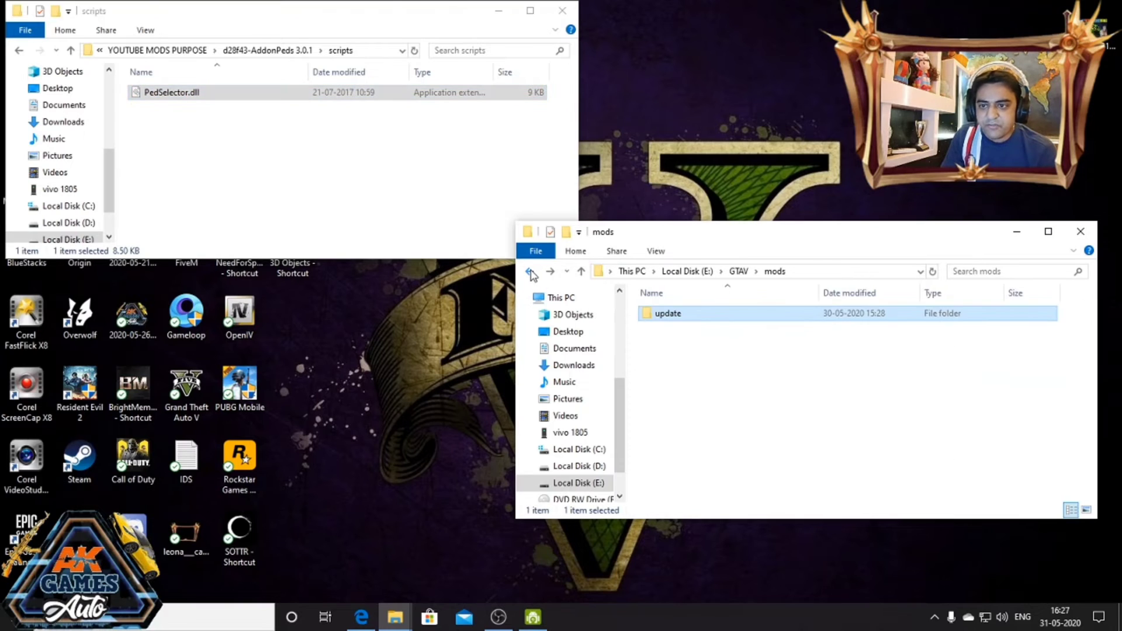
pyautogui.click(530, 272)
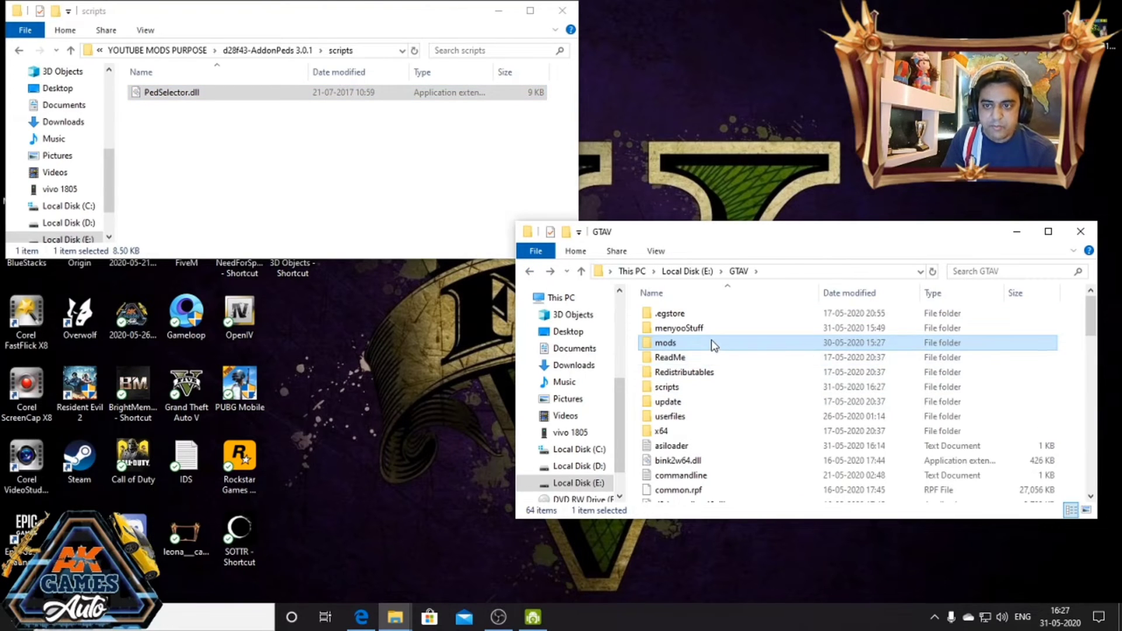
pyautogui.doubleClick(679, 392)
pyautogui.rightClick(672, 358)
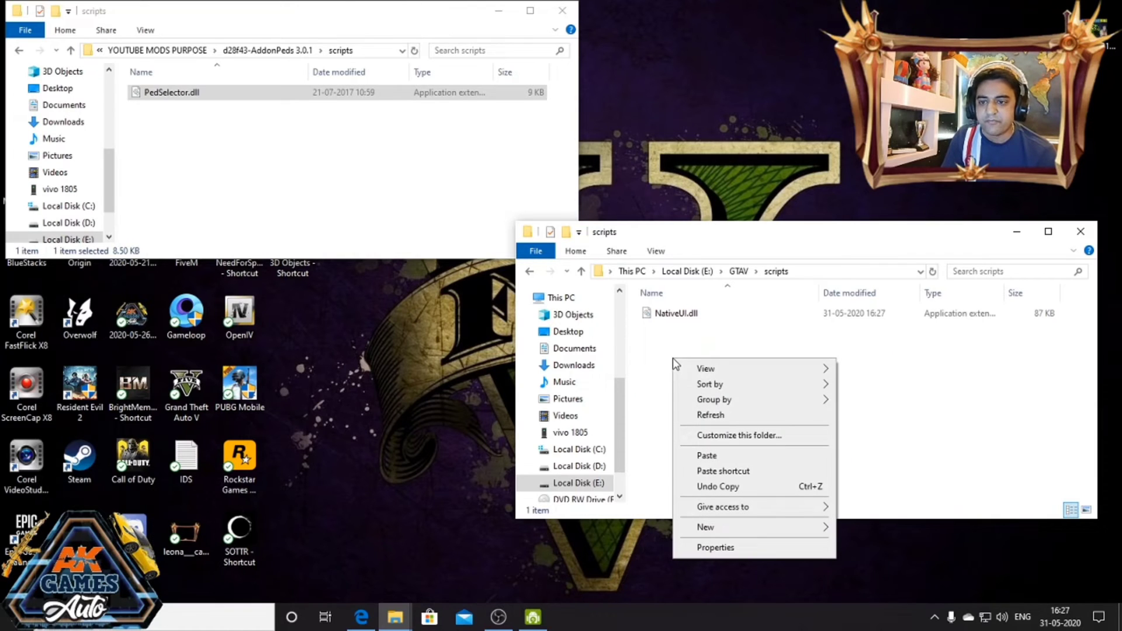
pyautogui.click(706, 455)
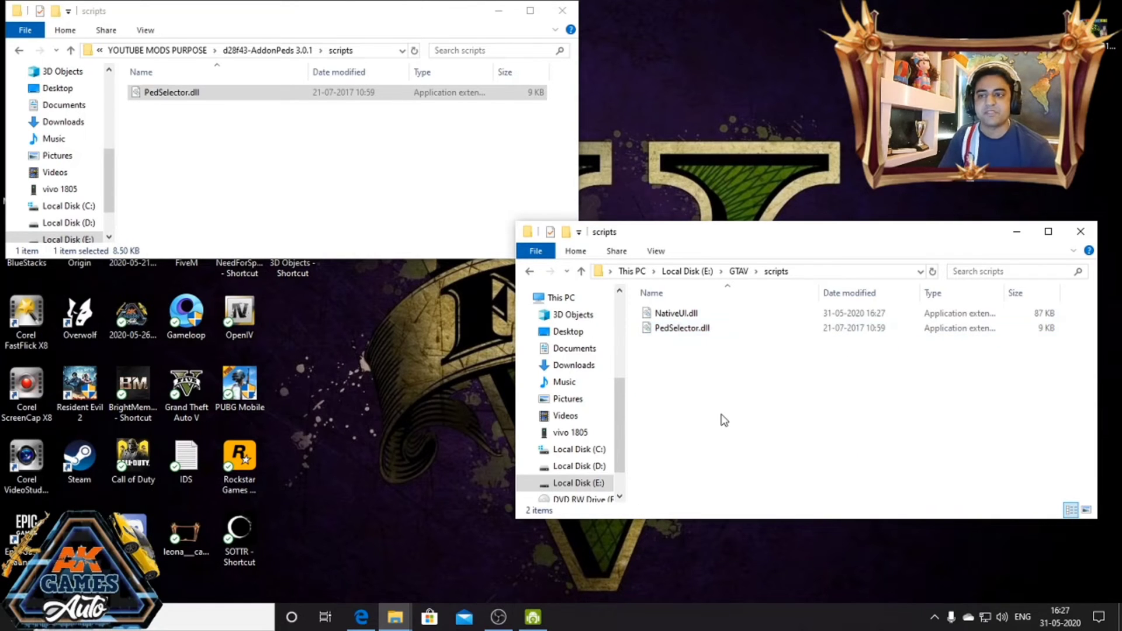
# - Review the installation section of the AddonPeds Read Me file, minimize it and close the AddonPeds folder window
pyautogui.click(408, 189)
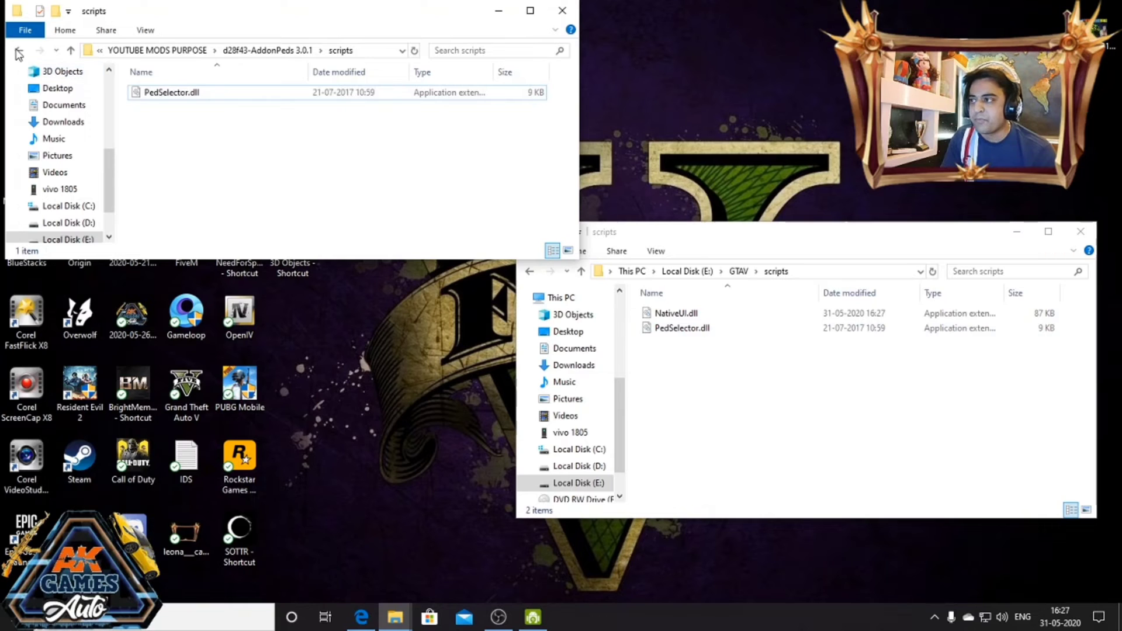
pyautogui.click(19, 50)
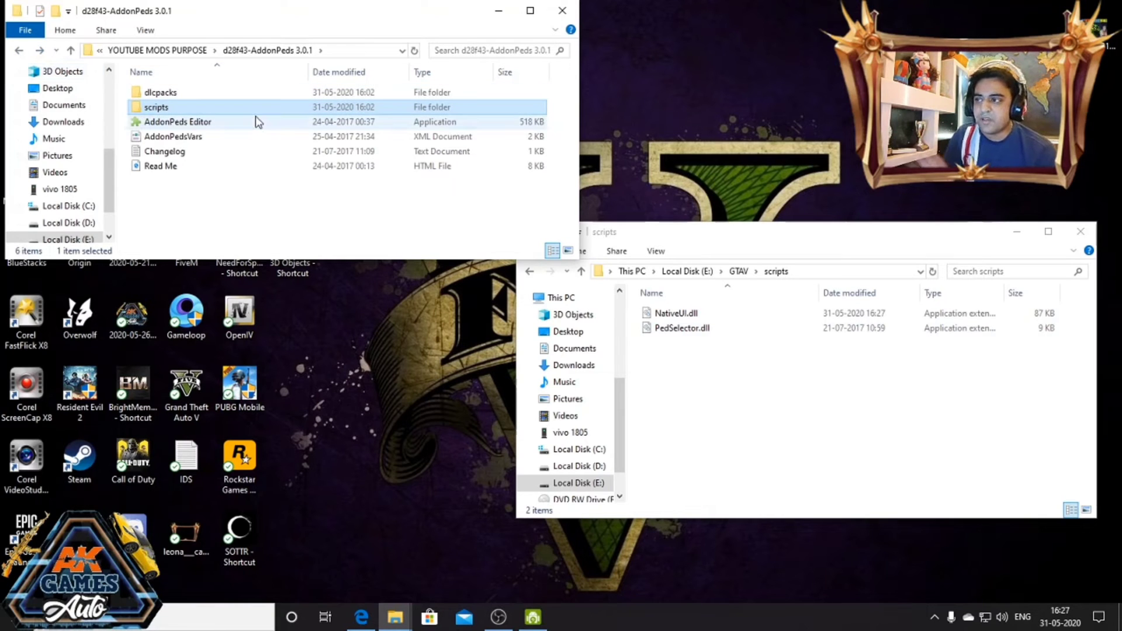
pyautogui.doubleClick(182, 169)
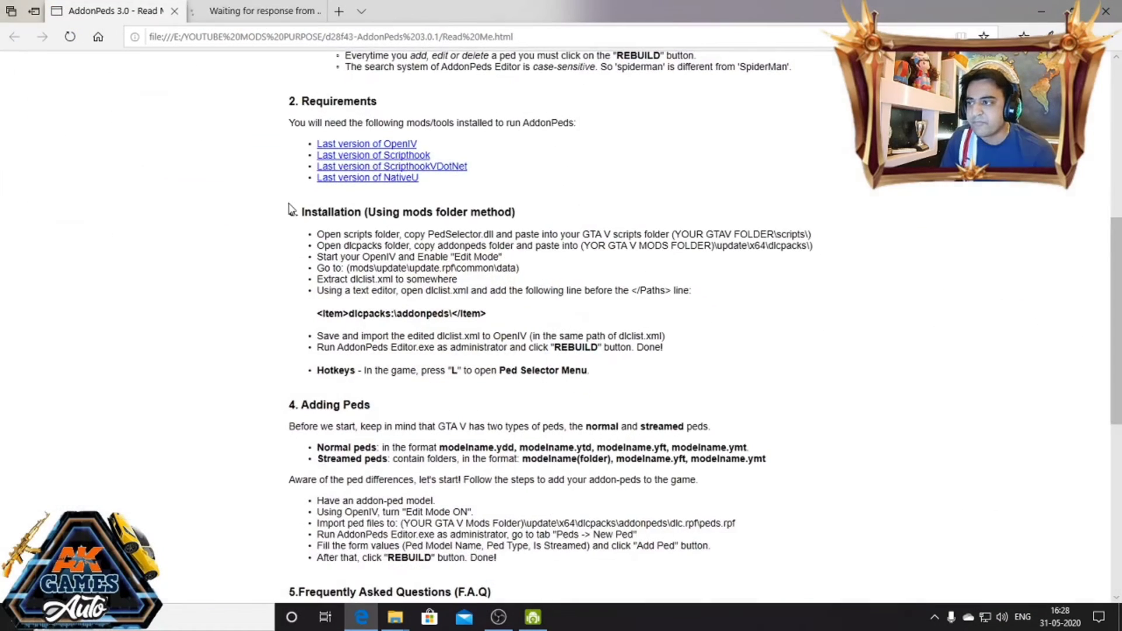
pyautogui.click(1044, 5)
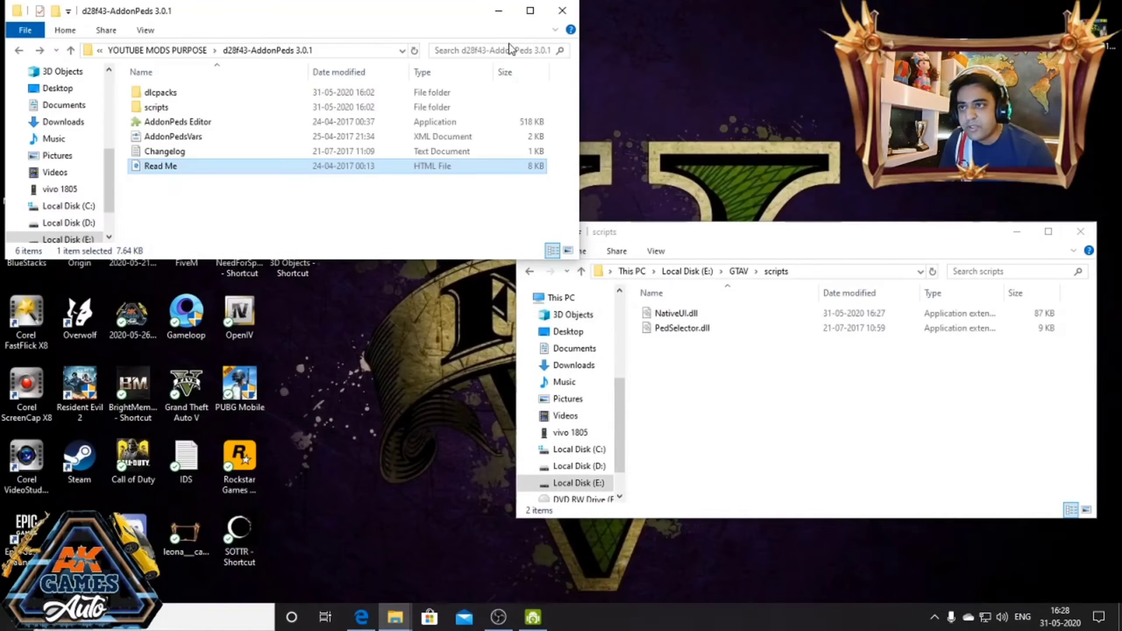
pyautogui.click(562, 11)
# - Launch OpenIV for the Windows version of Grand Theft Auto V and enable edit mode
pyautogui.click(239, 315)
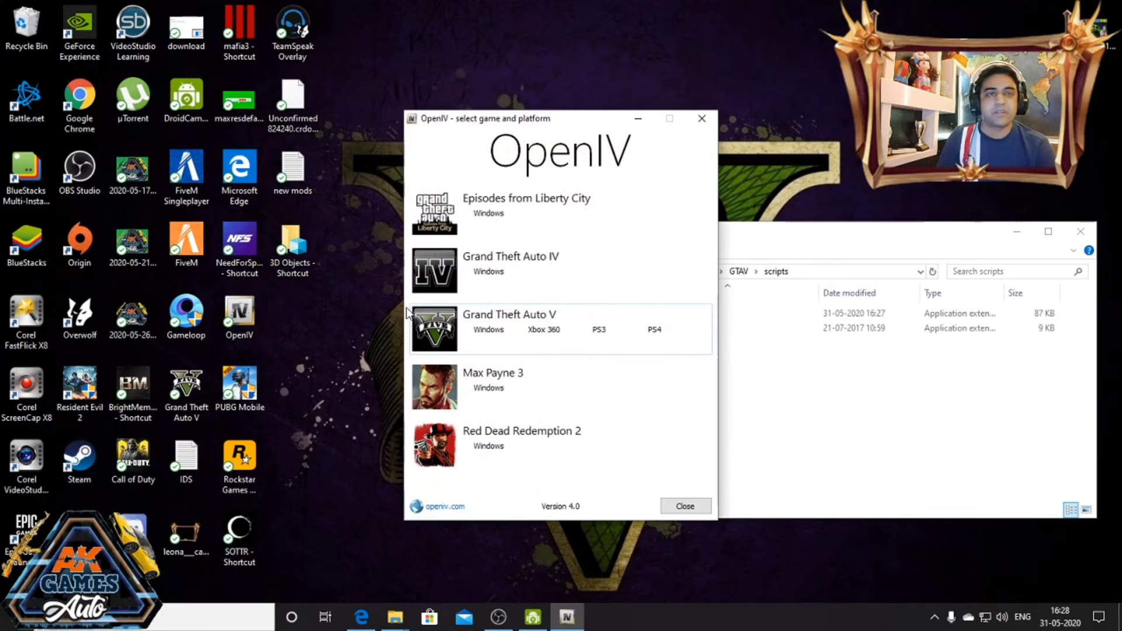
pyautogui.click(488, 331)
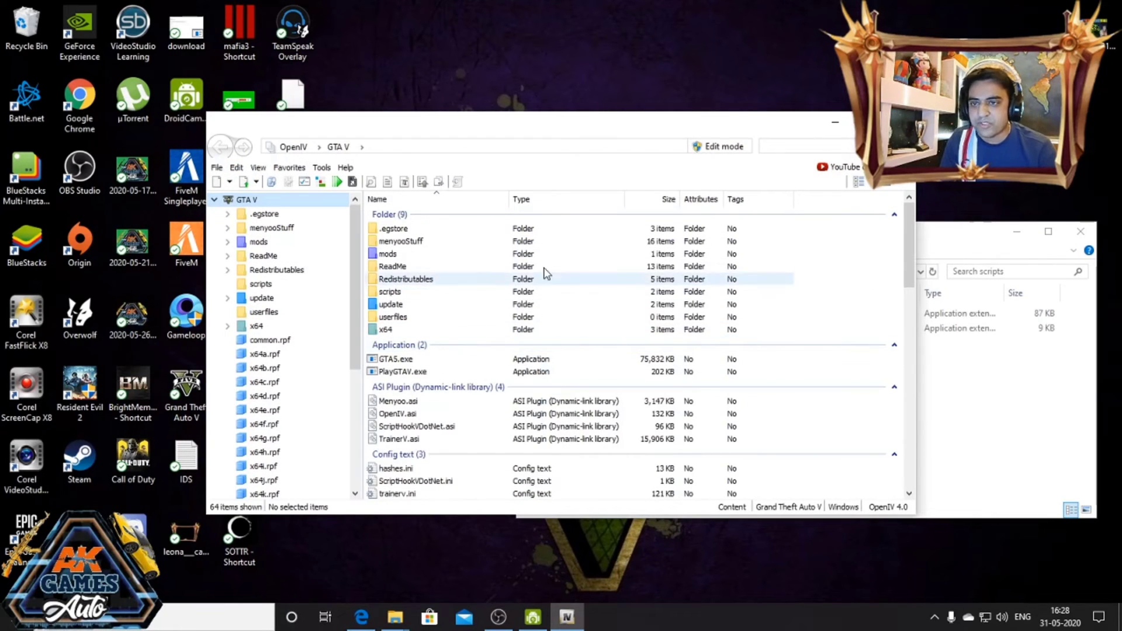
pyautogui.click(716, 146)
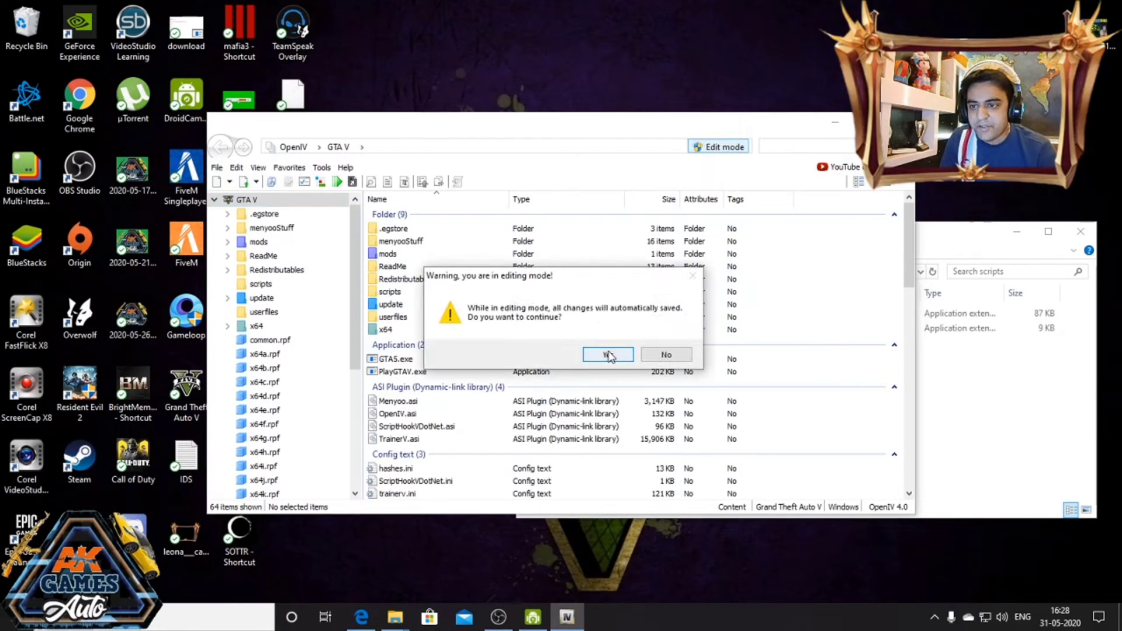
pyautogui.click(608, 355)
# - Open dlclist.xml for editing from mods > update > update.rpf > common > data
pyautogui.doubleClick(439, 254)
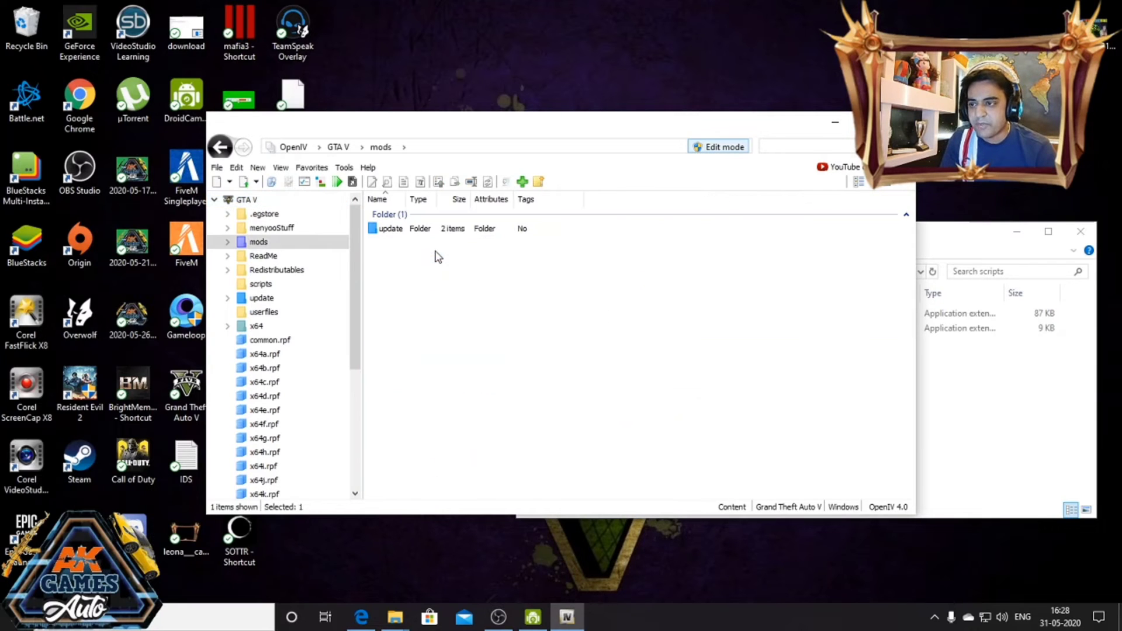
pyautogui.doubleClick(430, 229)
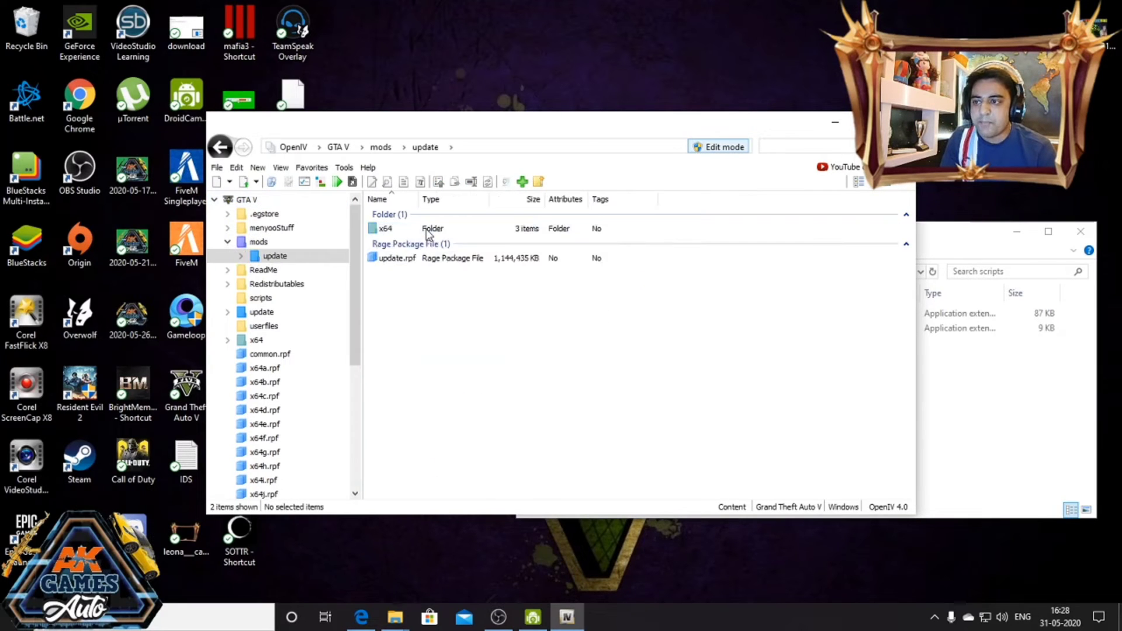
pyautogui.doubleClick(446, 260)
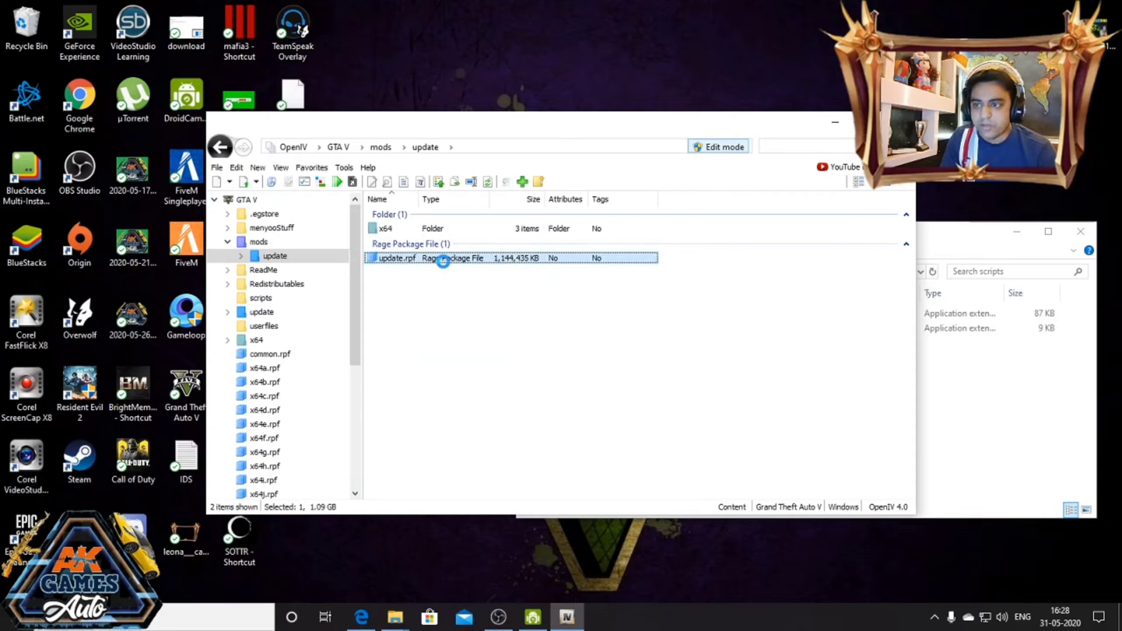
pyautogui.doubleClick(433, 230)
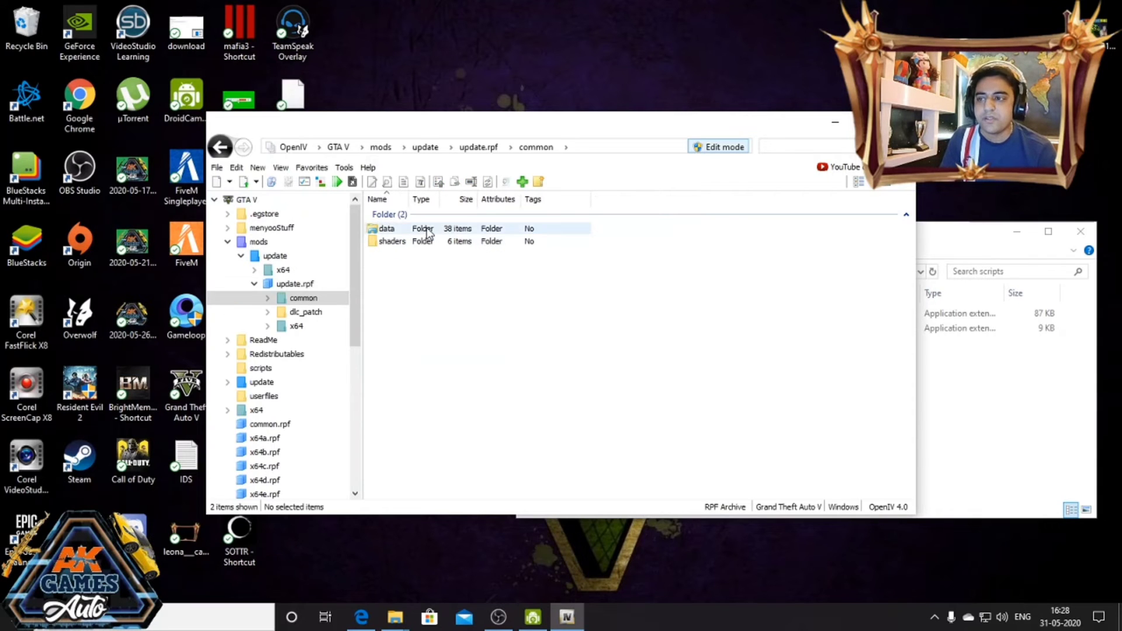
pyautogui.doubleClick(427, 230)
pyautogui.scroll(-6, 447, 263)
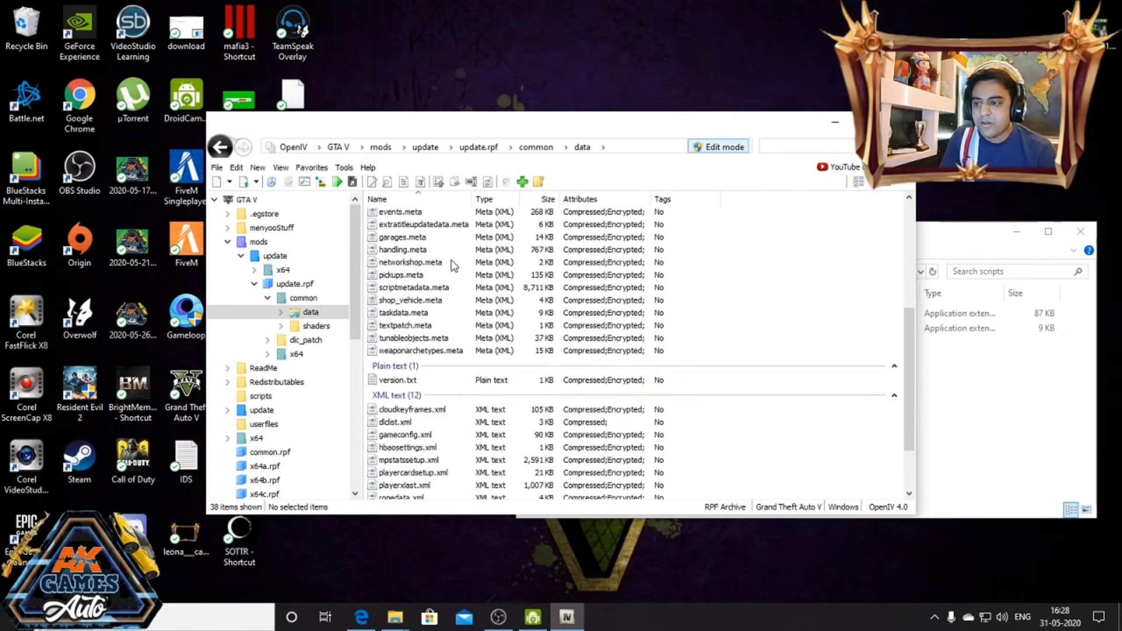
pyautogui.scroll(-2, 453, 304)
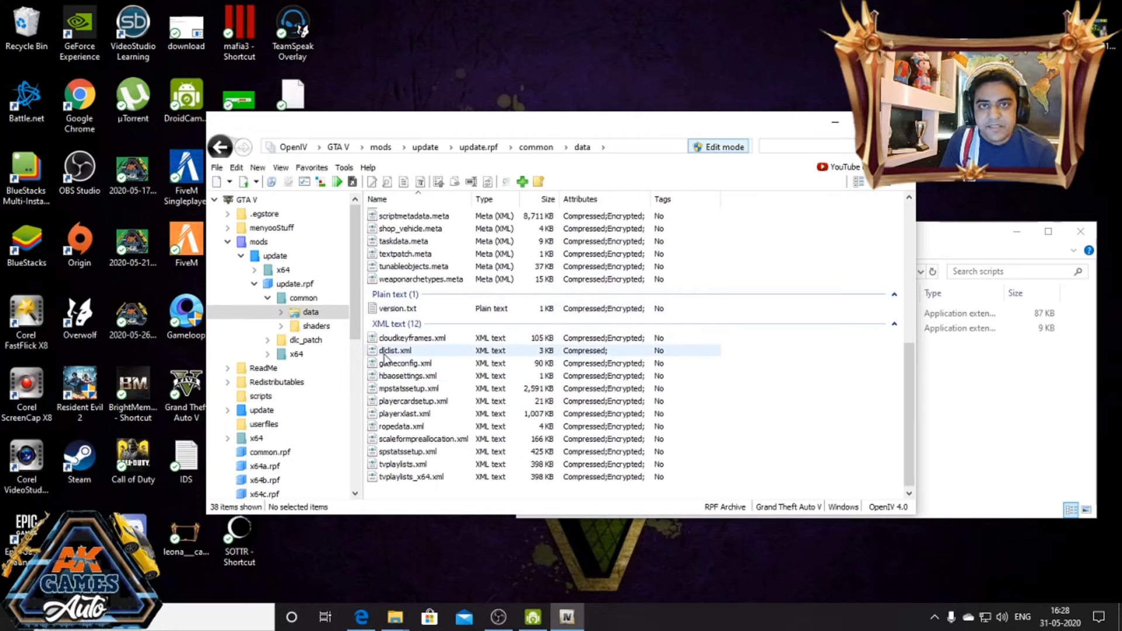
pyautogui.click(425, 352)
pyautogui.rightClick(466, 356)
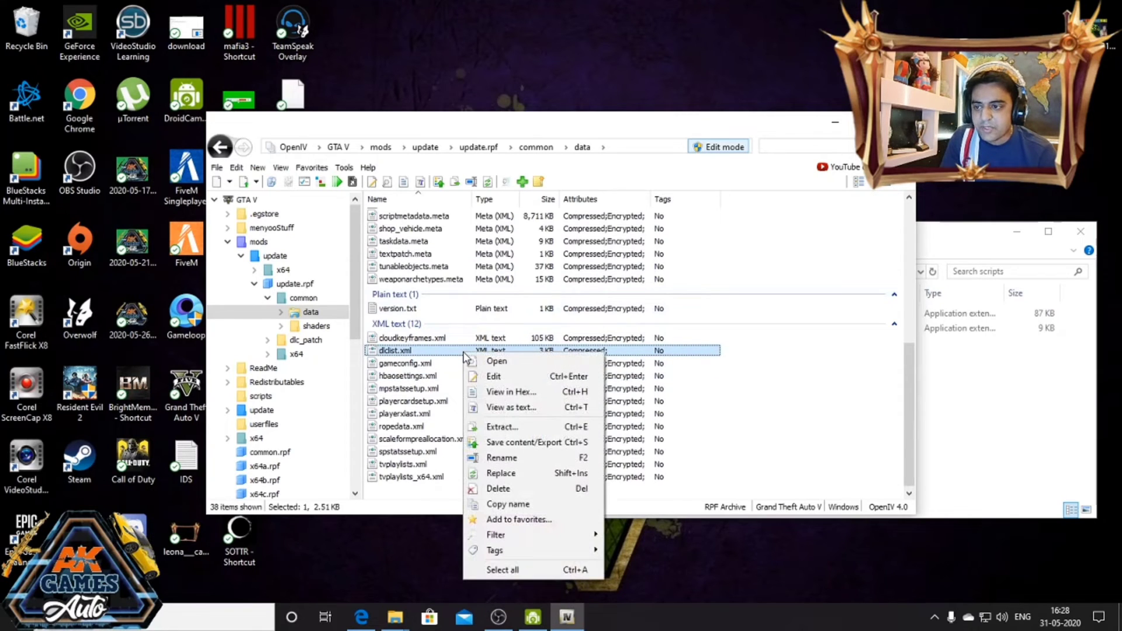
pyautogui.click(486, 375)
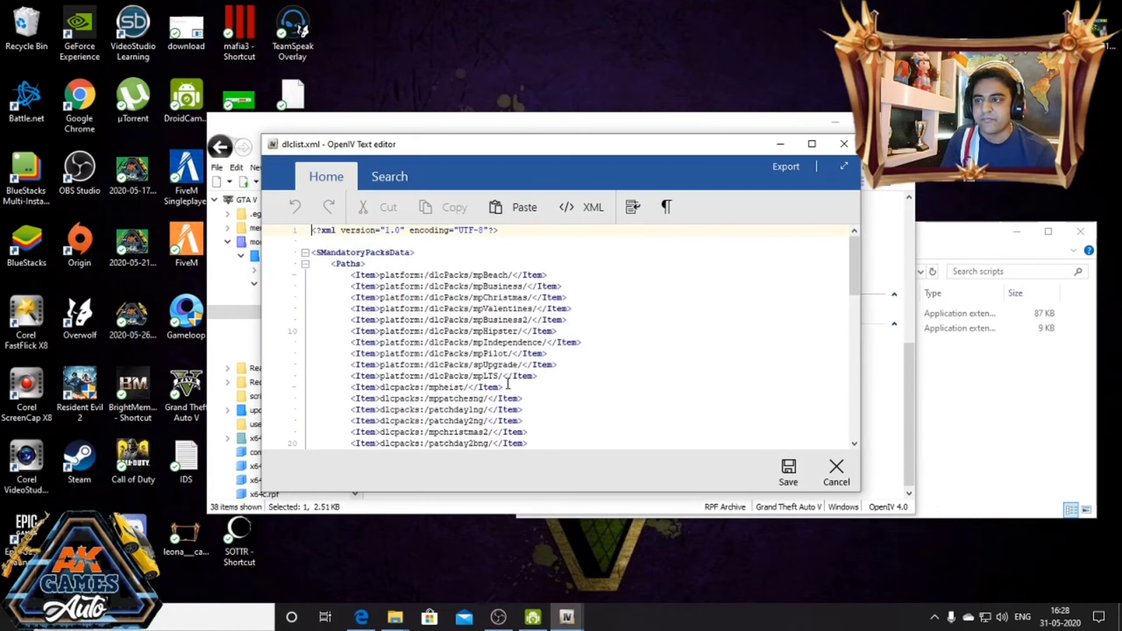
# - Copy the line <Item>dlcpacks:\addonpeds\</Item> from the AddonPeds Read Me in Edge and paste it before </Paths> in dlclist.xml in OpenIV
pyautogui.scroll(-12, 517, 364)
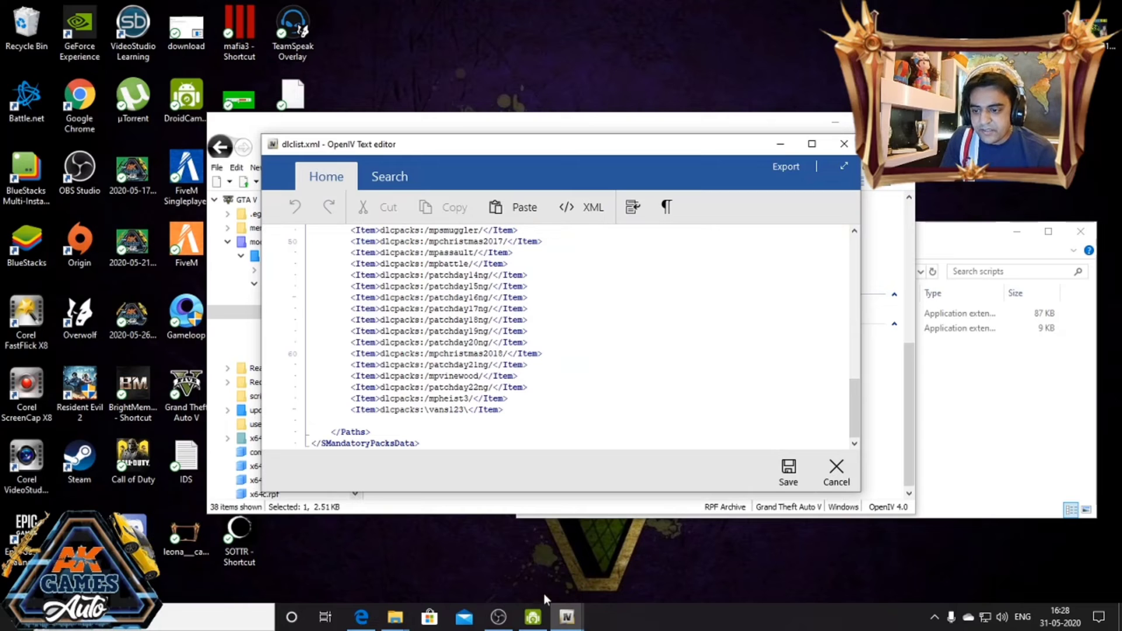
pyautogui.click(356, 556)
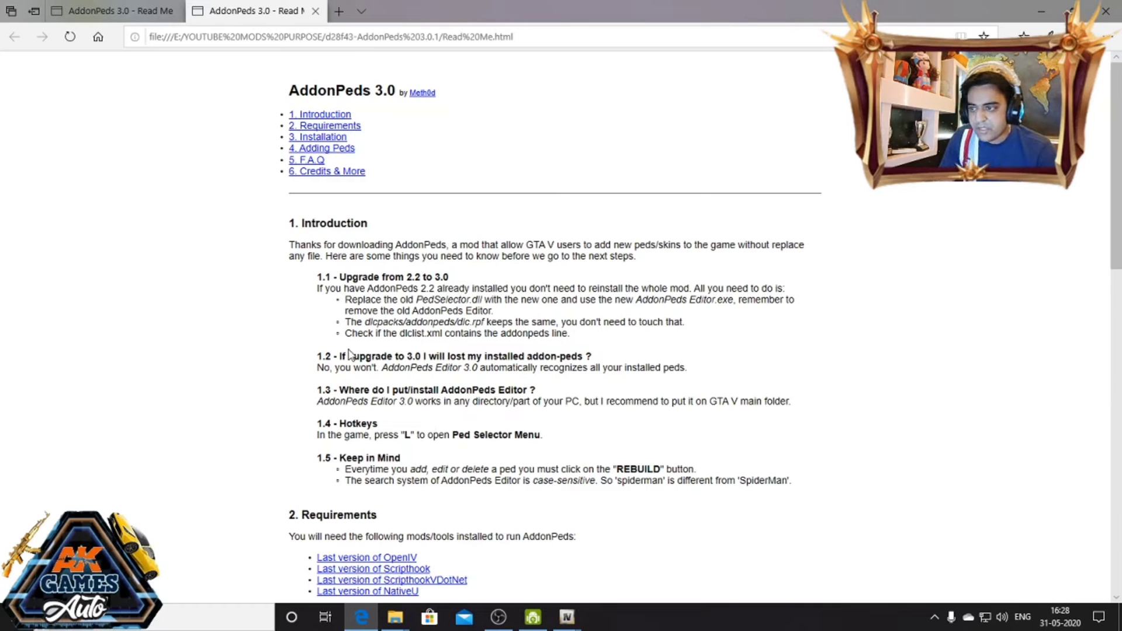
pyautogui.scroll(-10, 319, 333)
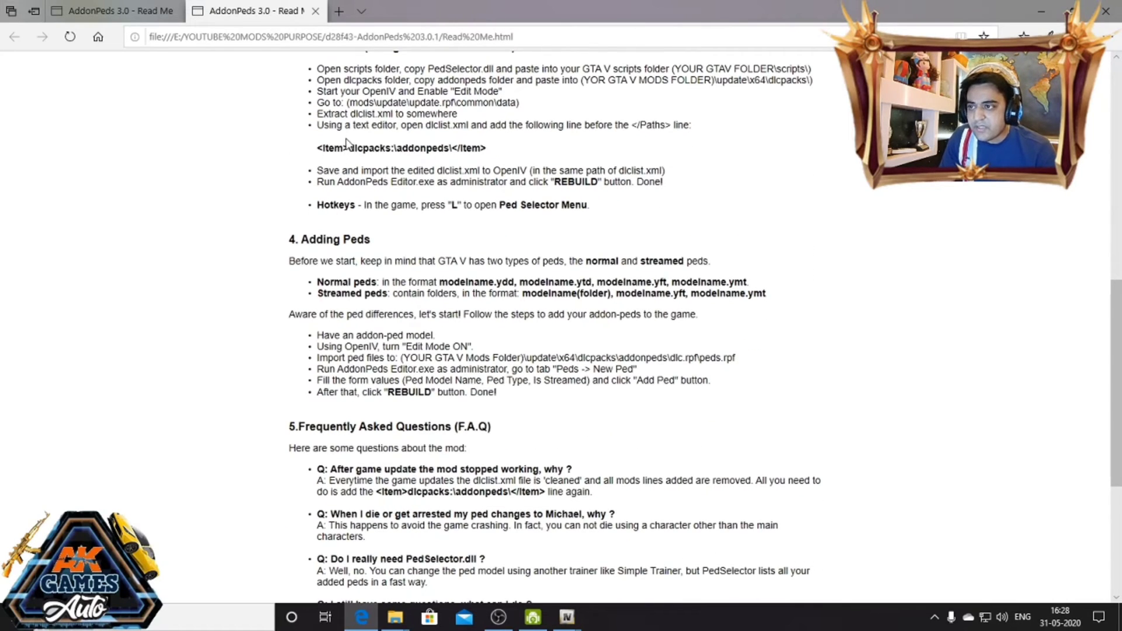
pyautogui.scroll(3, 346, 142)
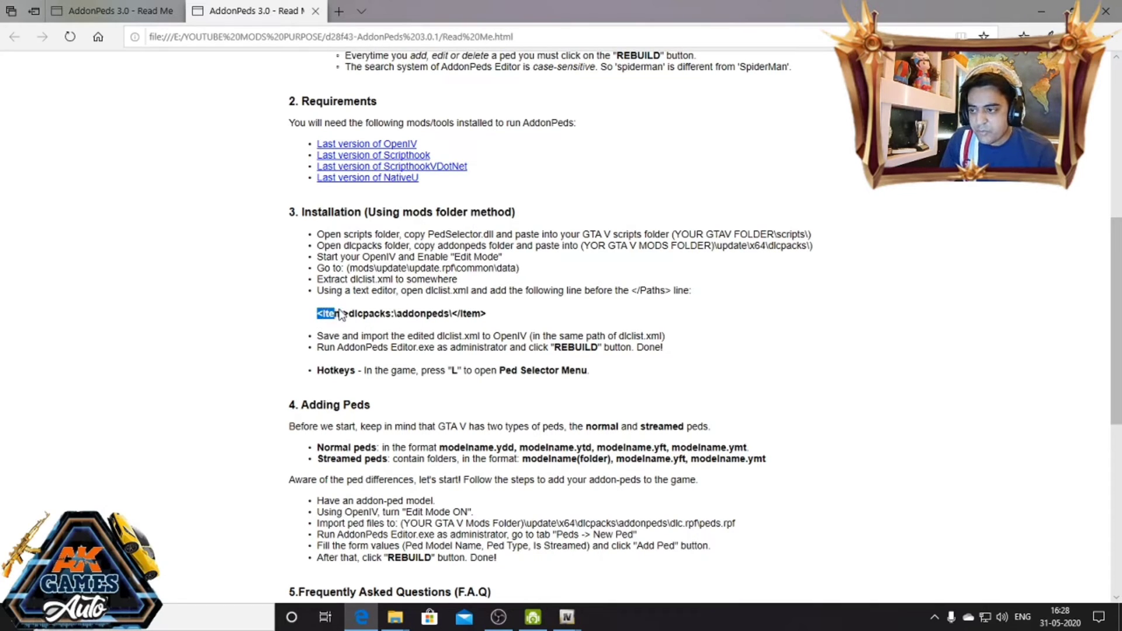
pyautogui.moveTo(341, 314); pyautogui.dragTo(489, 321)
pyautogui.rightClick(479, 320)
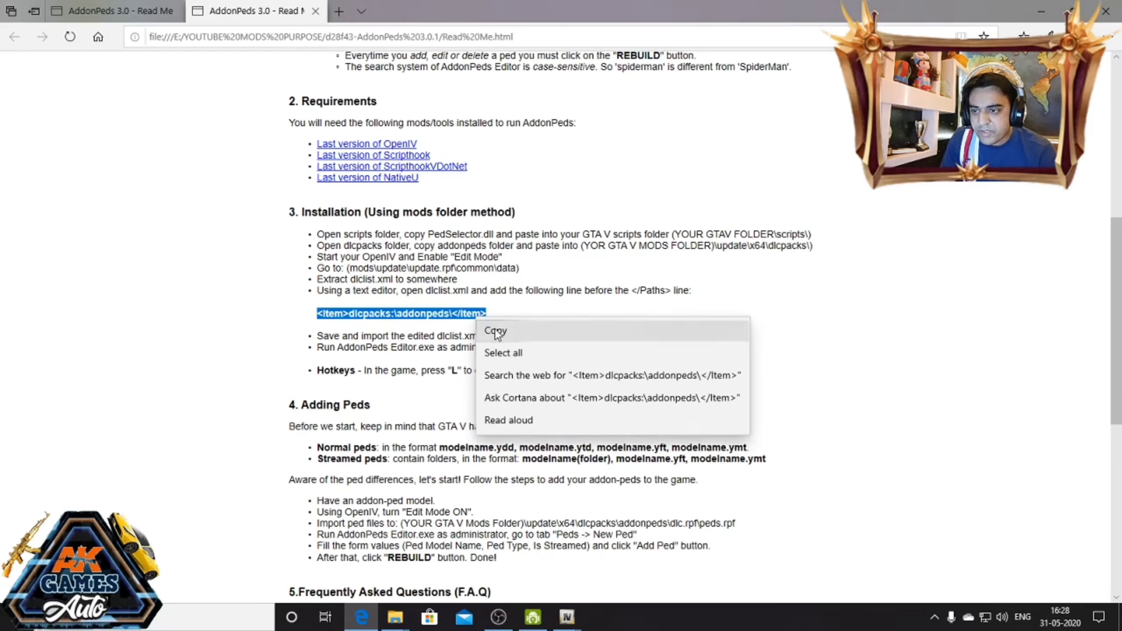
pyautogui.click(498, 327)
pyautogui.click(1041, 10)
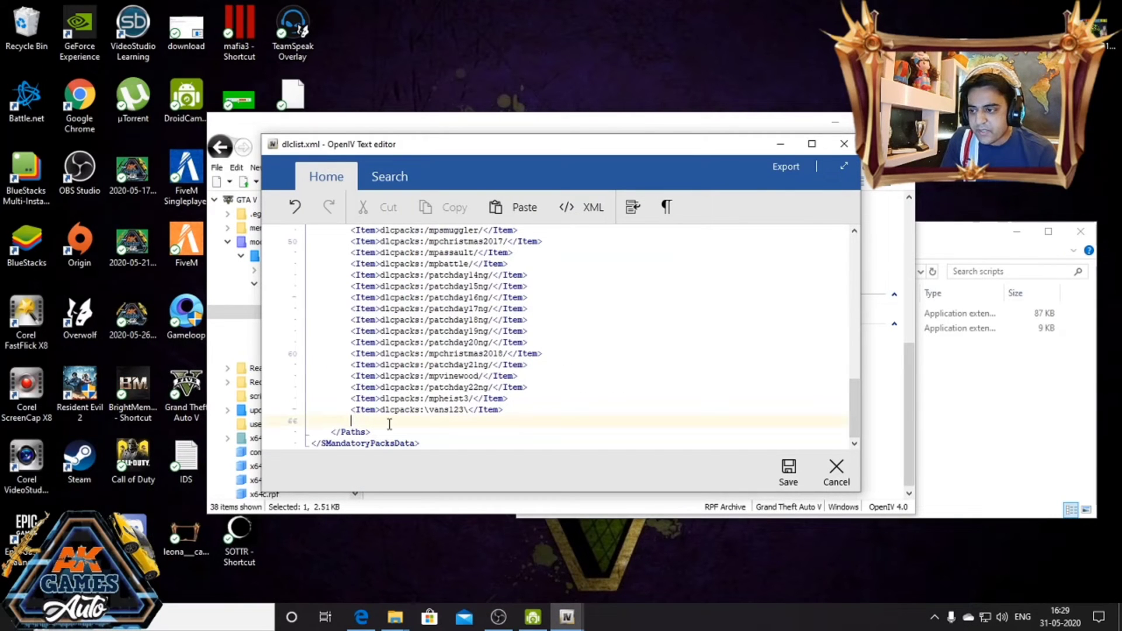
pyautogui.hotkey('ctrl', 'v')
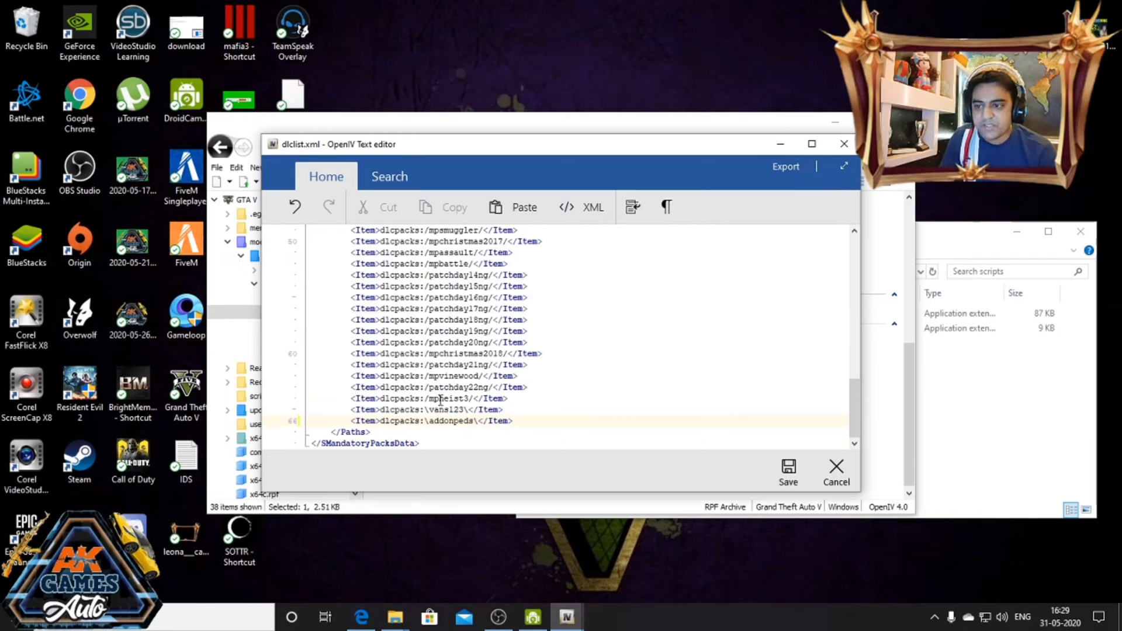
# - Save dlclist.xml and reopen it in the text viewer to check the addonpeds entry at the end of the list
pyautogui.click(789, 471)
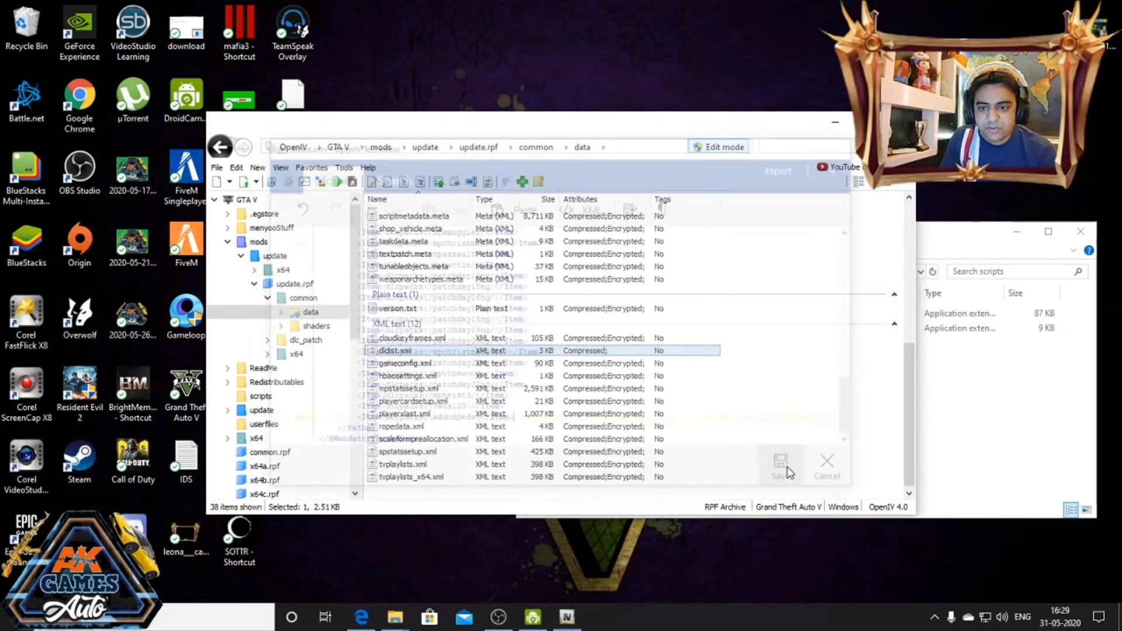
pyautogui.rightClick(635, 354)
pyautogui.click(658, 363)
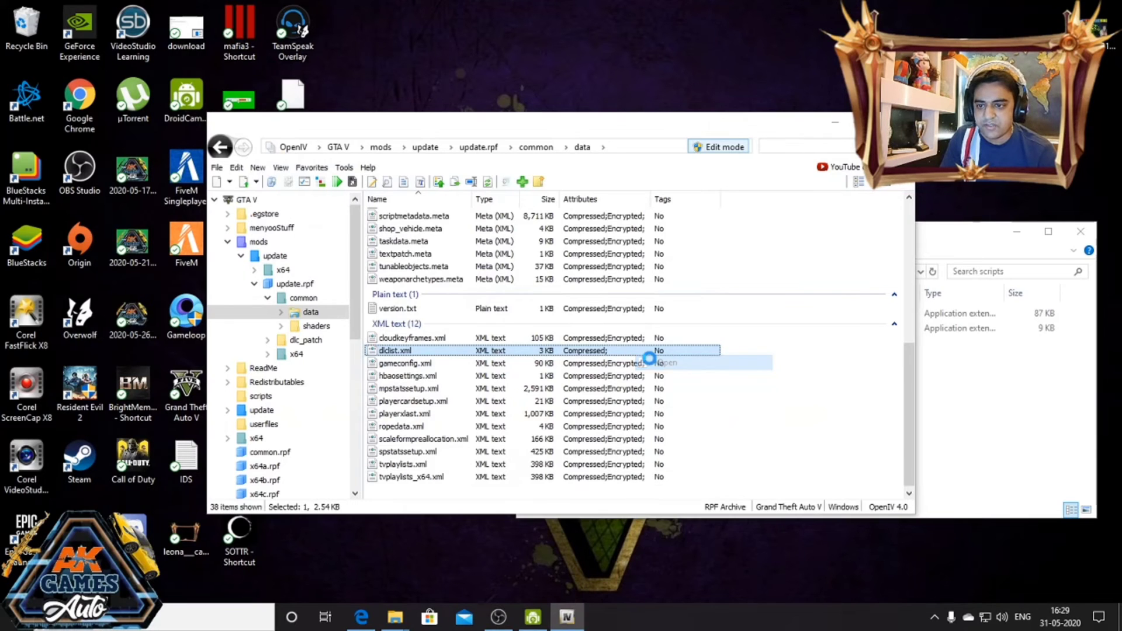
pyautogui.scroll(-12, 543, 359)
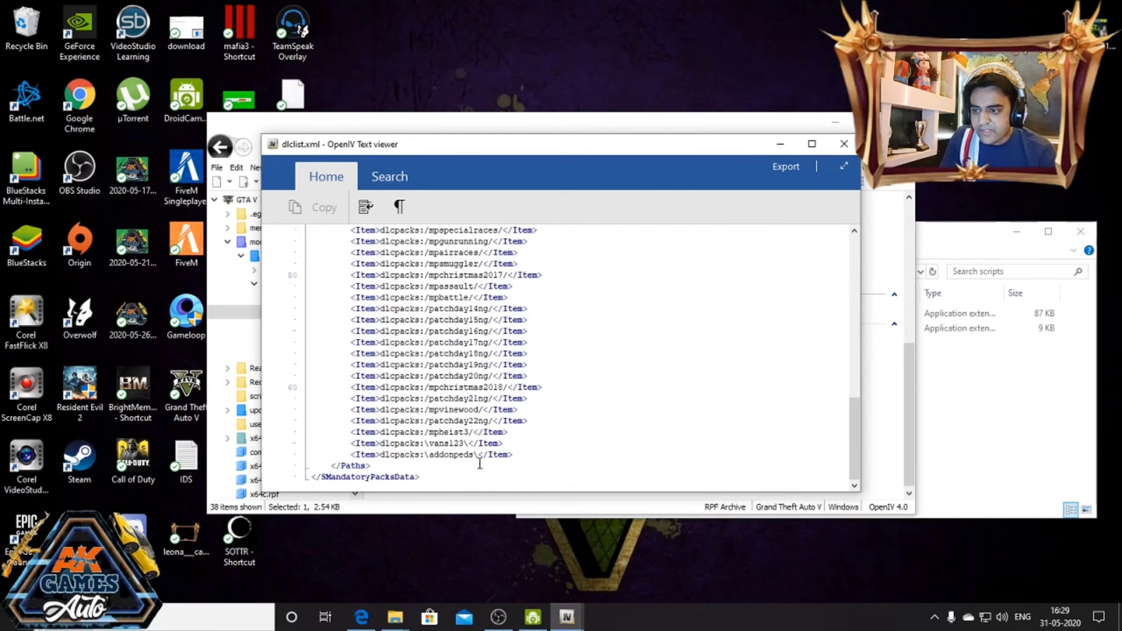
pyautogui.click(844, 144)
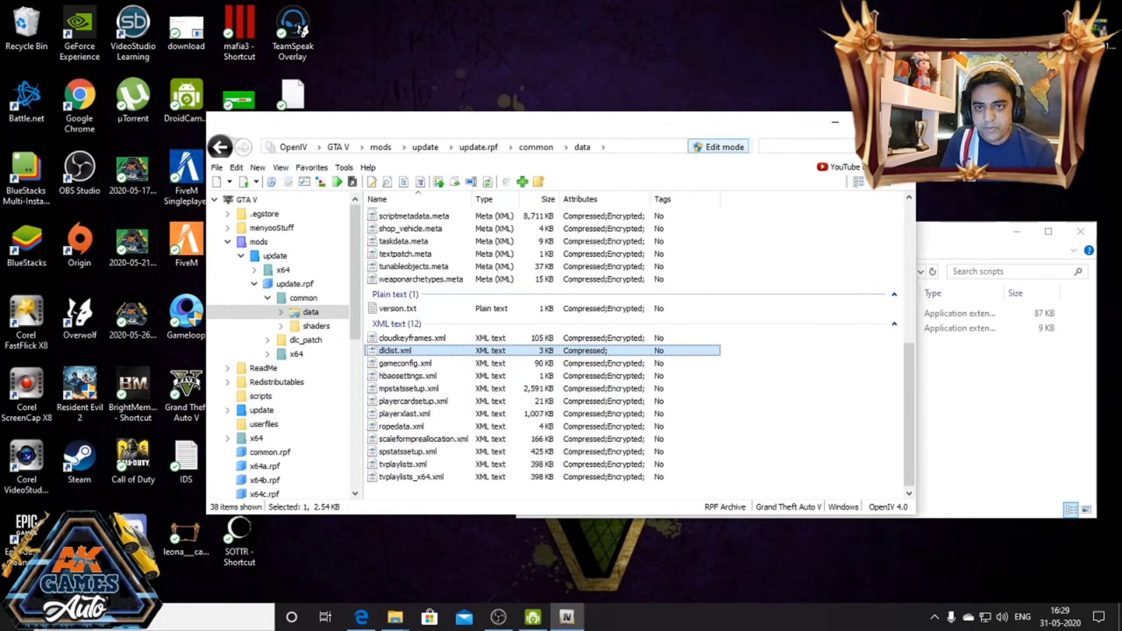
# - Close OpenIV and run AddonPeds Editor as administrator from the d28f43-AddonPeds 3.0.1 folder
pyautogui.click(900, 121)
pyautogui.moveTo(395, 615)
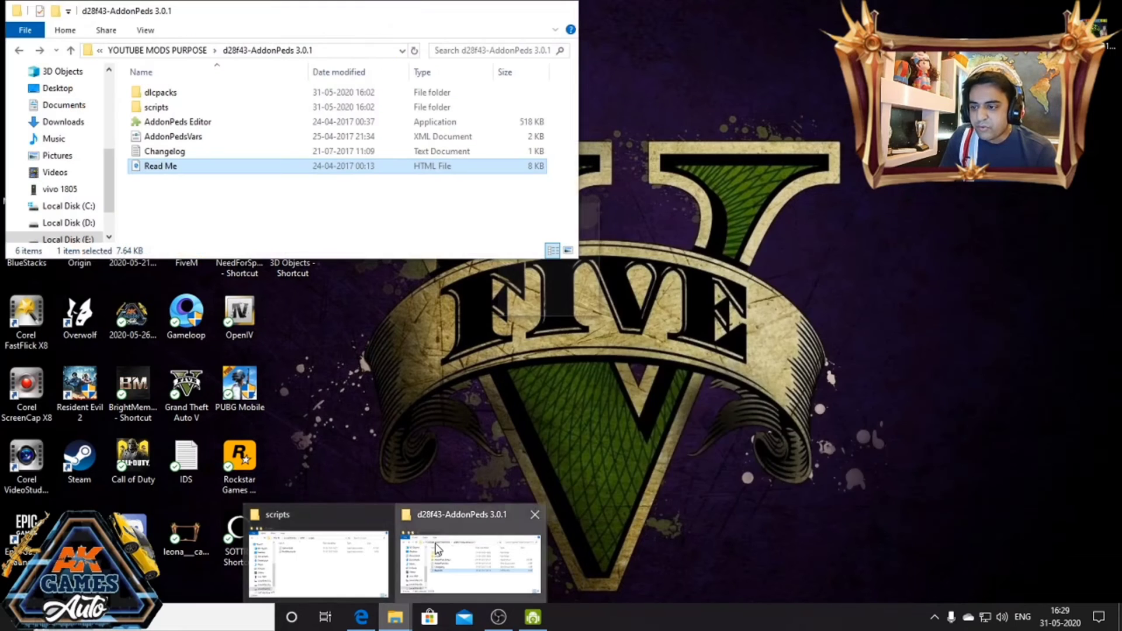
pyautogui.click(436, 549)
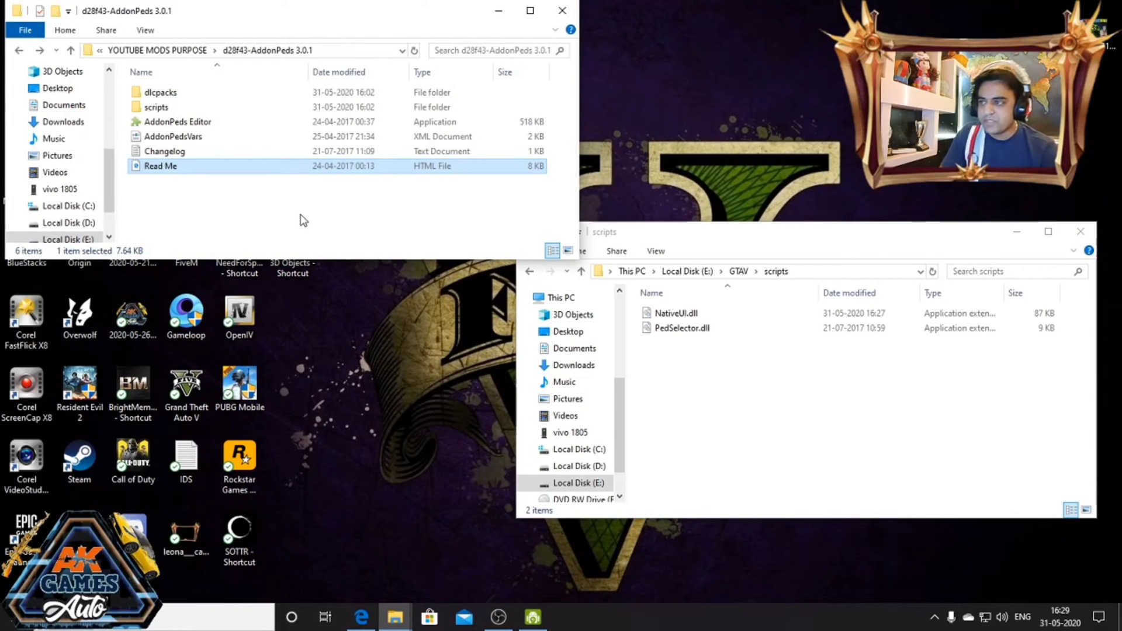
pyautogui.click(228, 129)
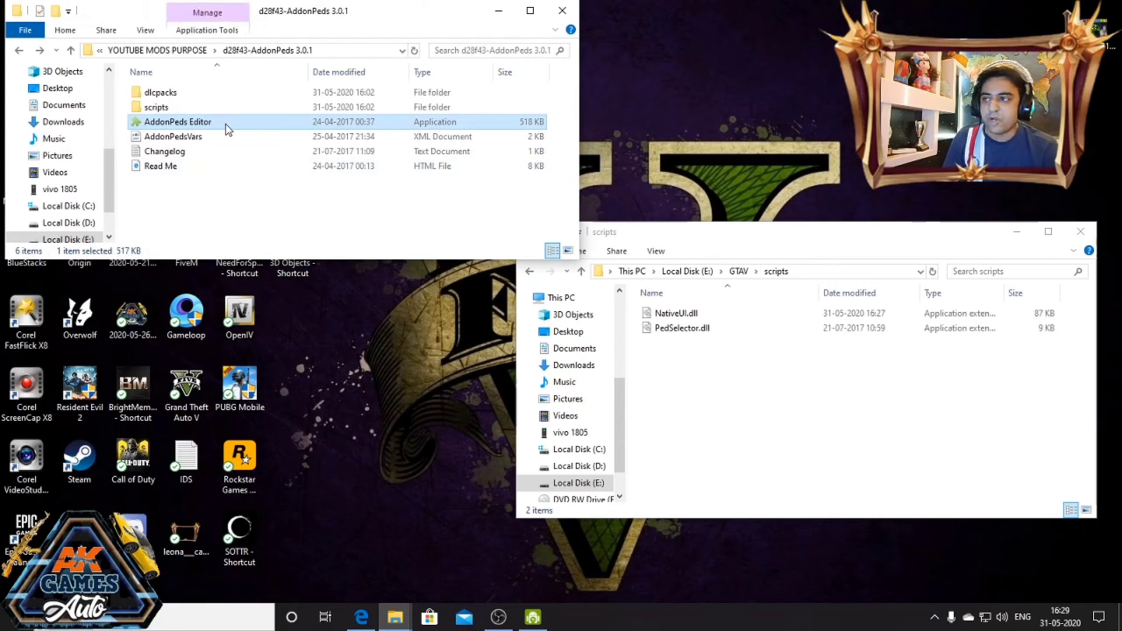
pyautogui.rightClick(227, 130)
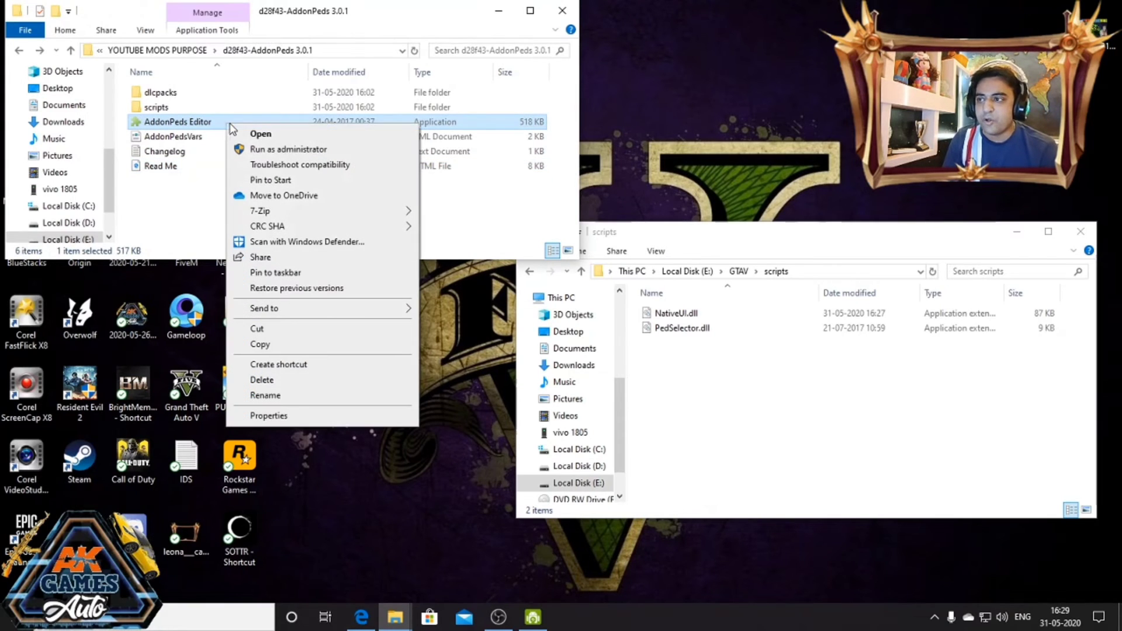
pyautogui.click(268, 150)
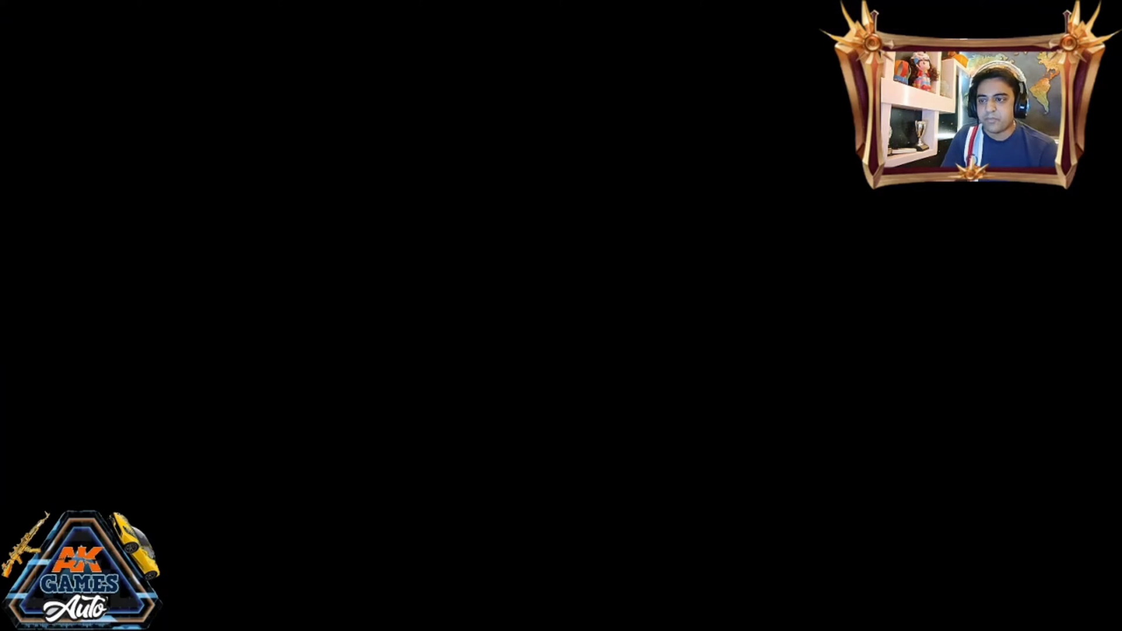
pyautogui.click(412, 444)
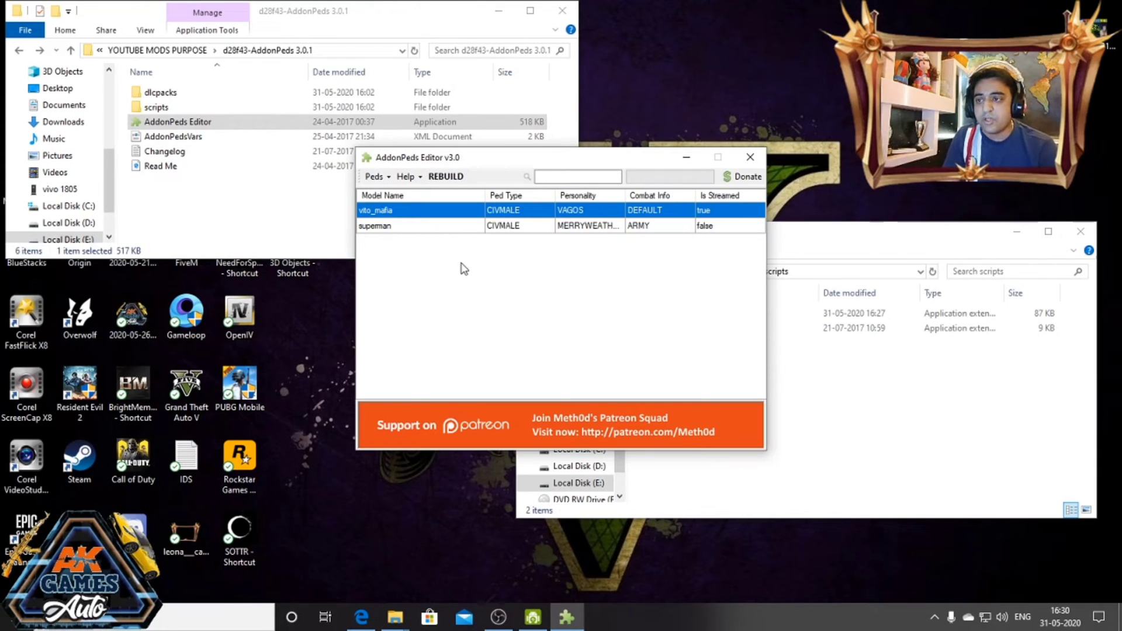
# - Rebuild the addon peds in AddonPeds Editor and clear the desktop by closing the editor and minimizing the AddonPeds and scripts folder windows
pyautogui.click(446, 177)
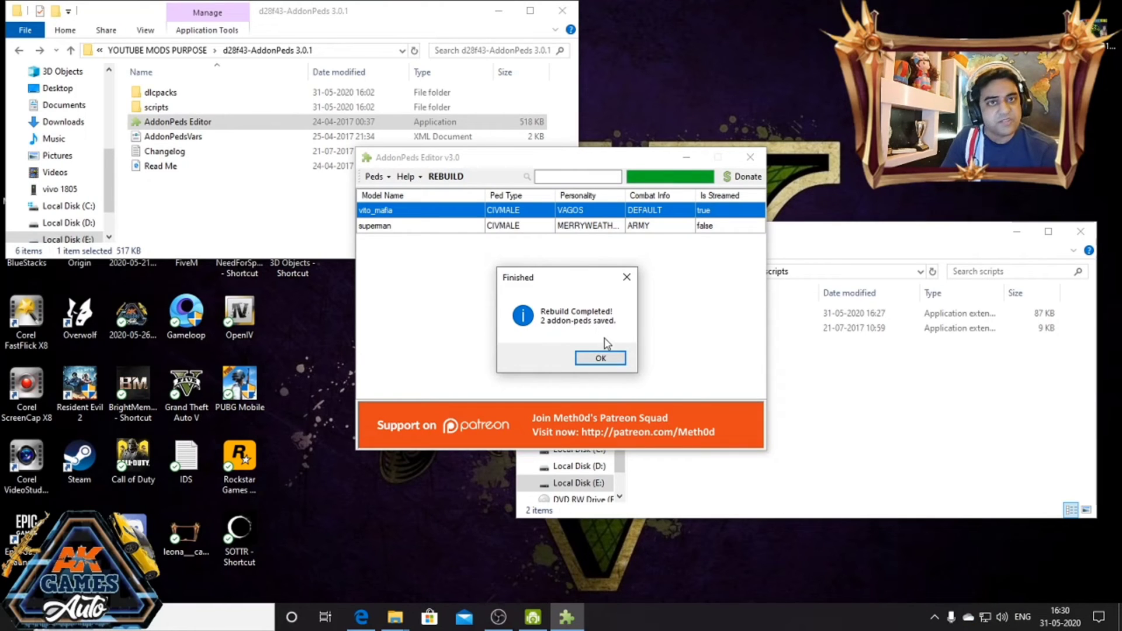
pyautogui.click(600, 358)
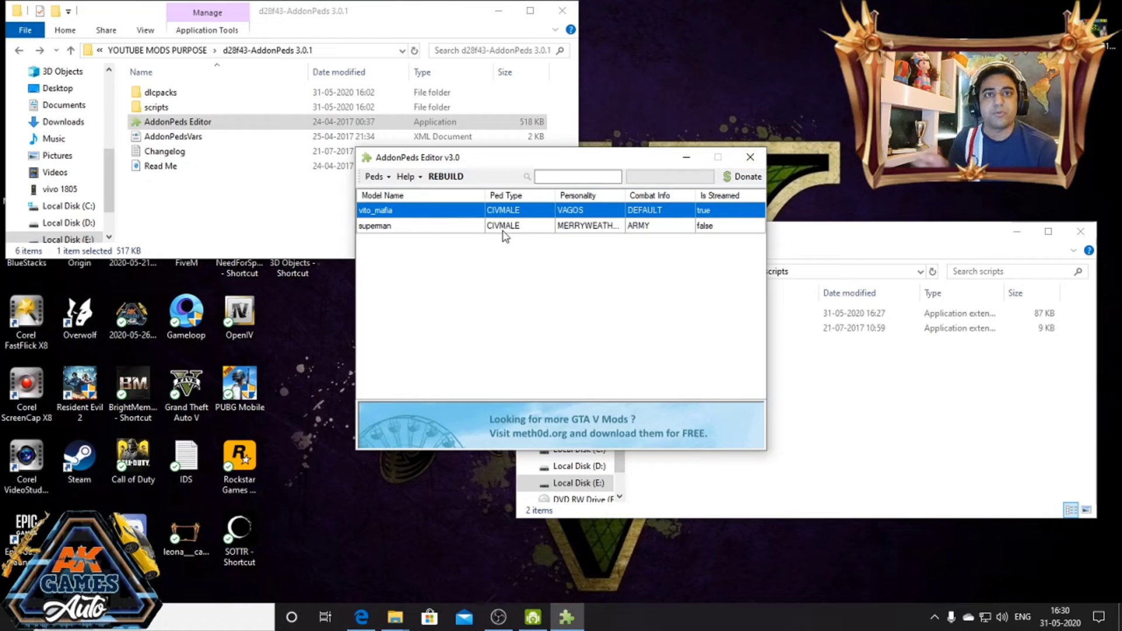
pyautogui.click(752, 157)
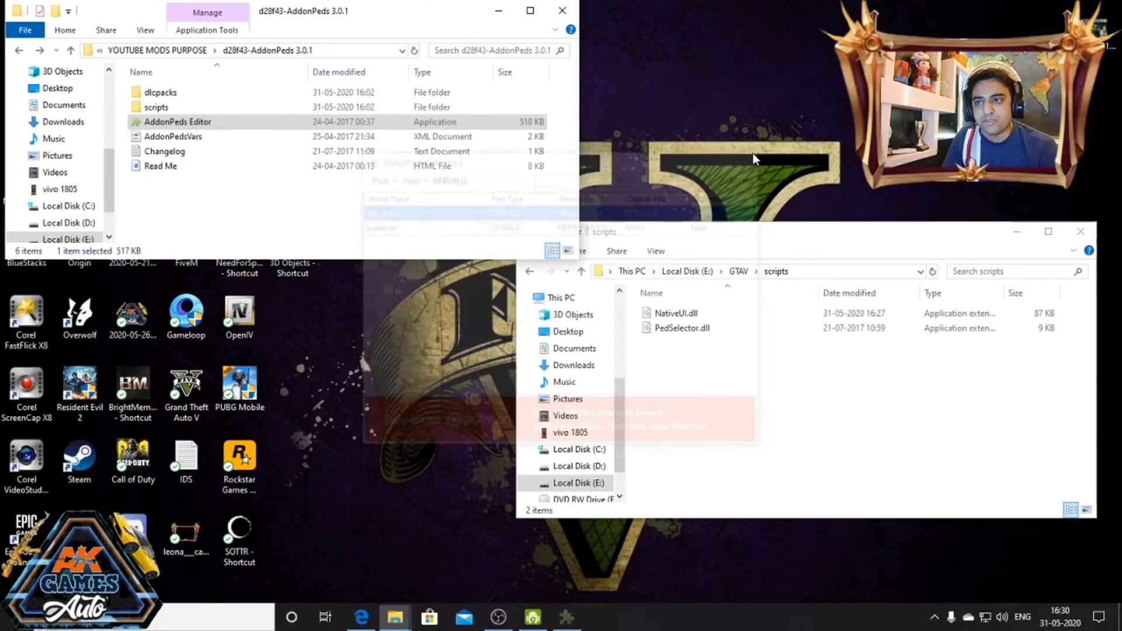
pyautogui.click(501, 17)
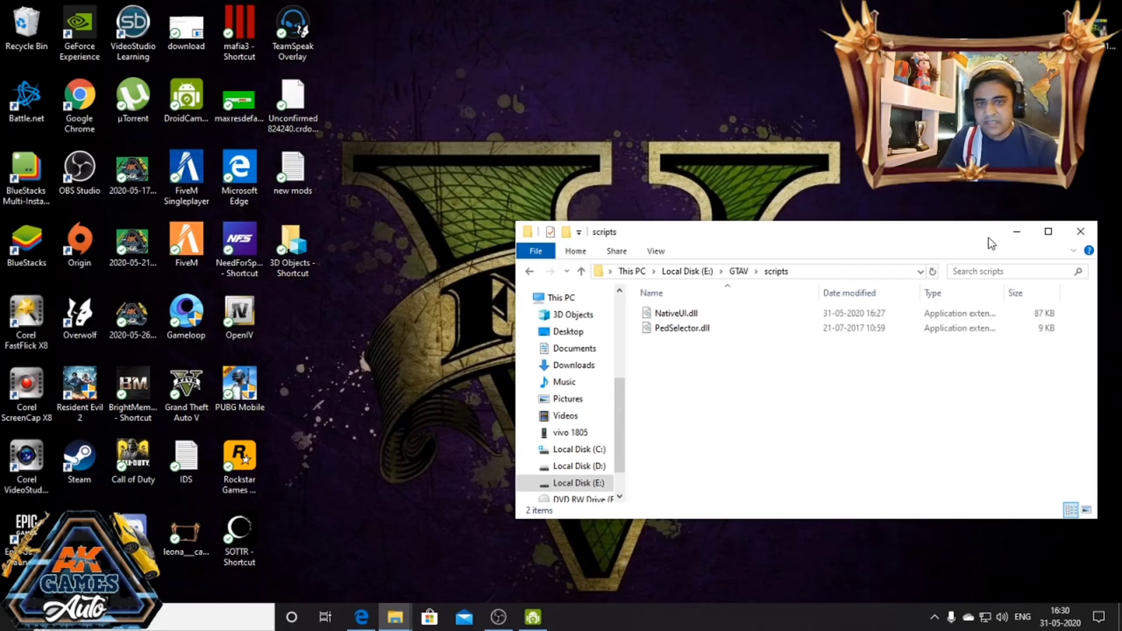
pyautogui.click(1017, 231)
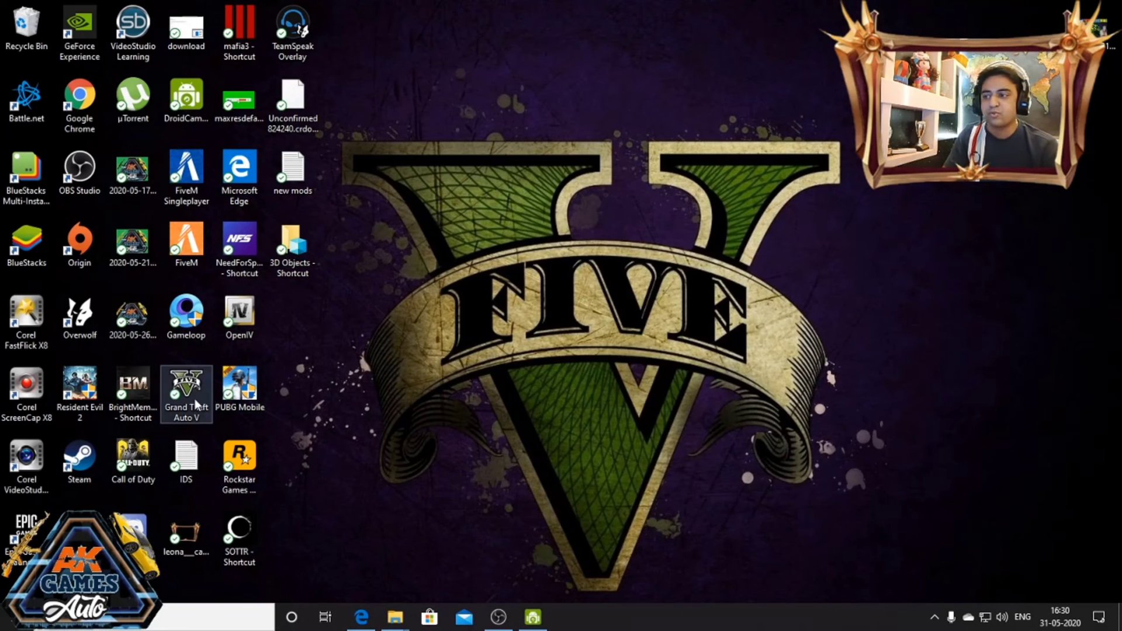